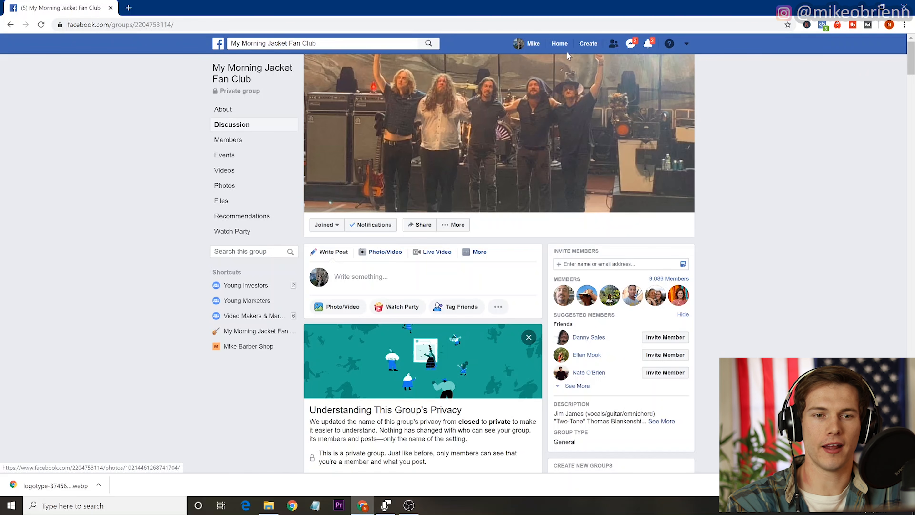
- Start creating a new Facebook page of the Business or Brand type
{"action": "left_click", "coordinate": [593, 46]}
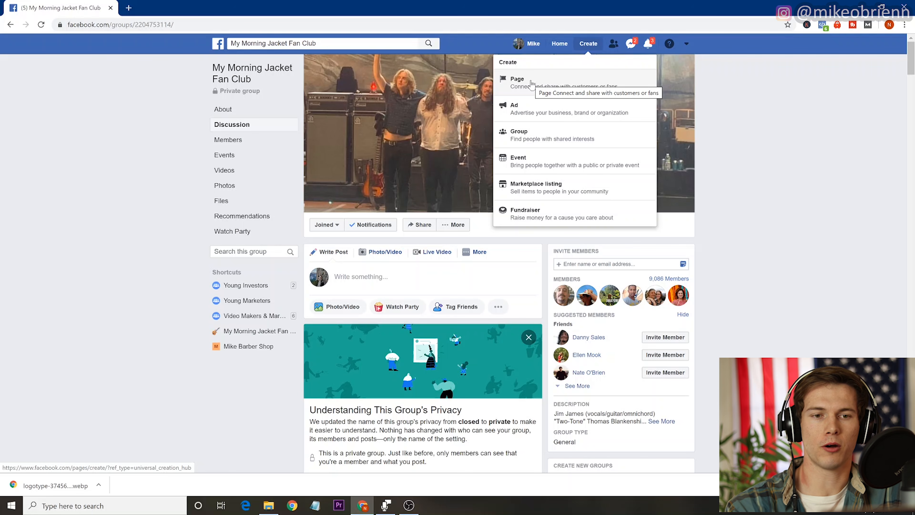
{"action": "left_click", "coordinate": [532, 84]}
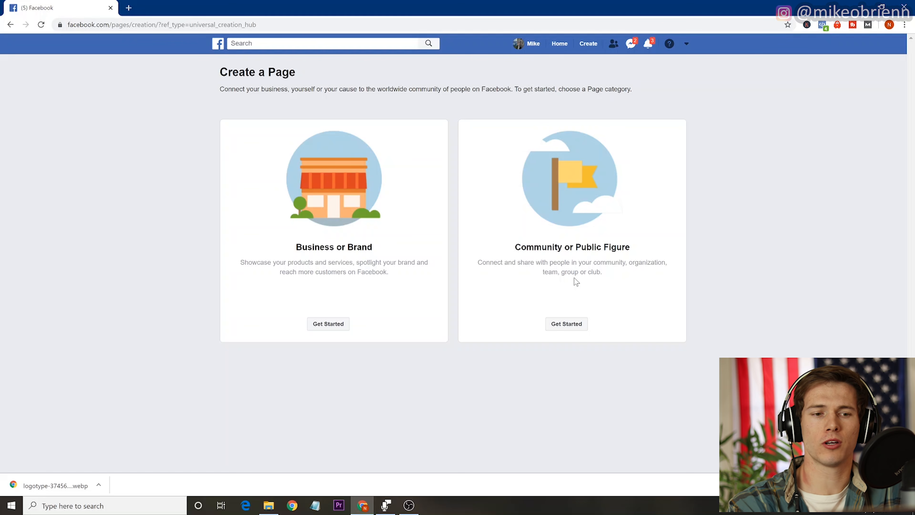
{"action": "left_click", "coordinate": [326, 325]}
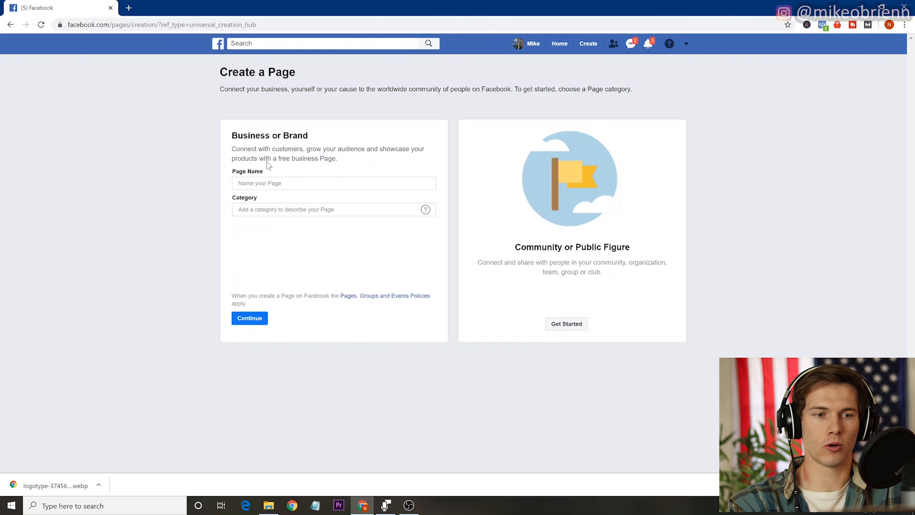
- Name the page MIKES BARBER SHOP and set its category to Barber Shop
{"action": "left_click", "coordinate": [255, 185]}
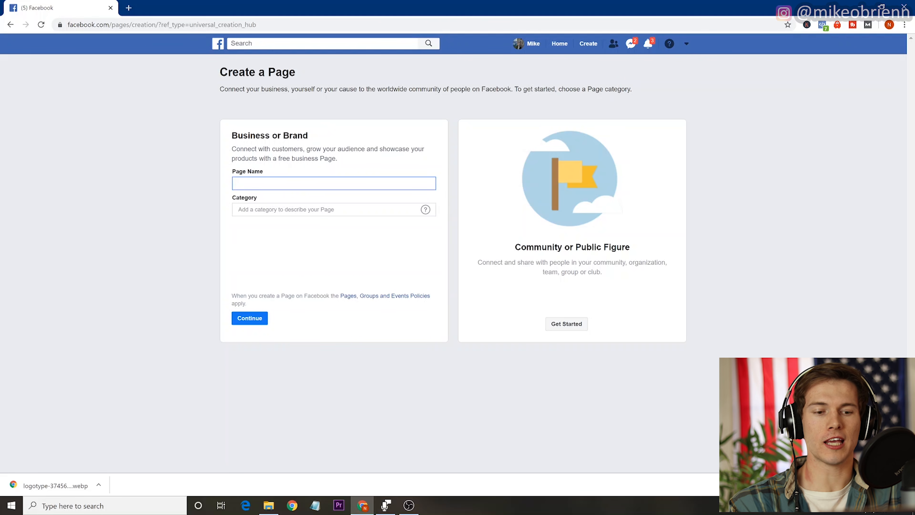
{"action": "type", "text": "mikeo"}
{"action": "key", "text": "BackSpace"}
{"action": "key", "text": "BackSpace"}
{"action": "key", "text": "BackSpace"}
{"action": "key", "text": "BackSpace"}
{"action": "key", "text": "BackSpace"}
{"action": "type", "text": "m"}
{"action": "key", "text": "BackSpace"}
{"action": "type", "text": "MIKES BARM"}
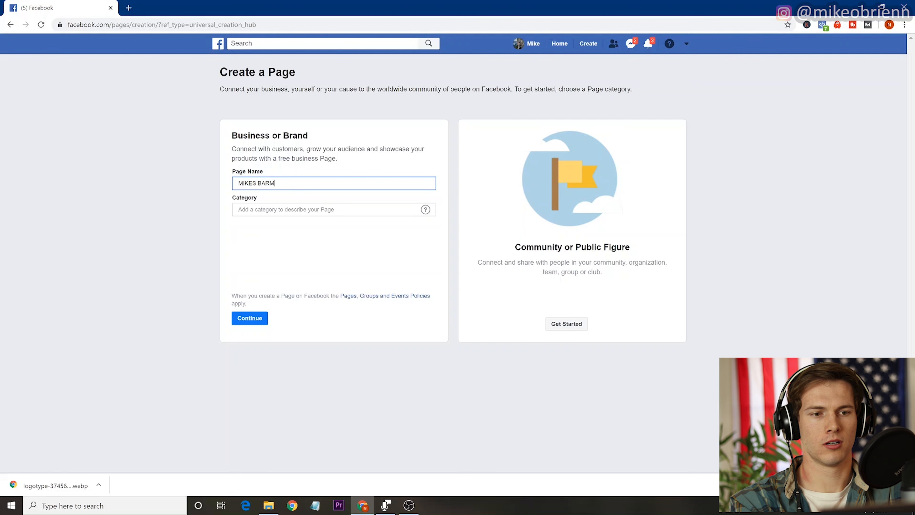
{"action": "key", "text": "BackSpace"}
{"action": "type", "text": "BER SHOP"}
{"action": "key", "text": "Tab"}
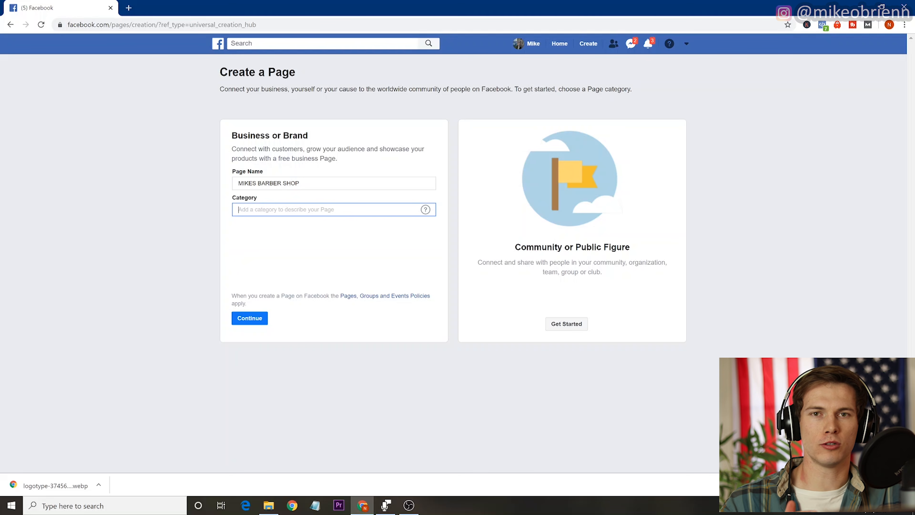
{"action": "type", "text": "BARBER"}
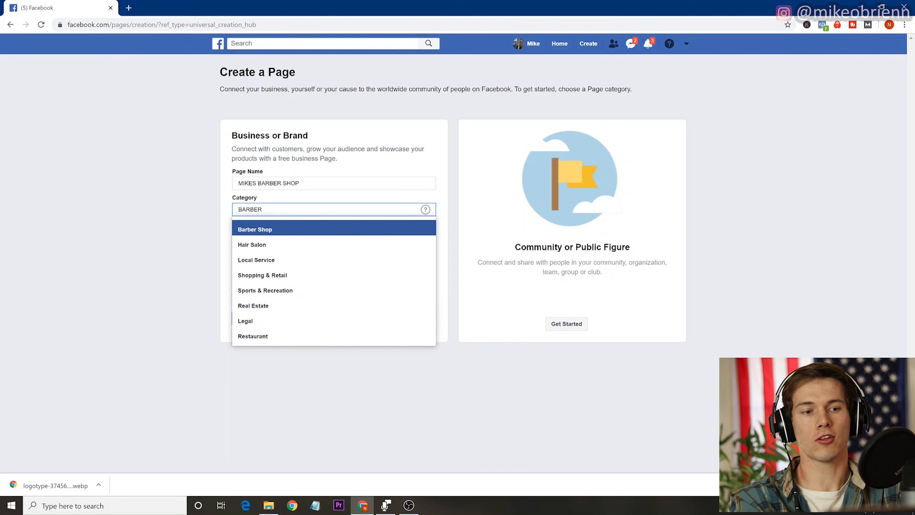
{"action": "left_click", "coordinate": [270, 233]}
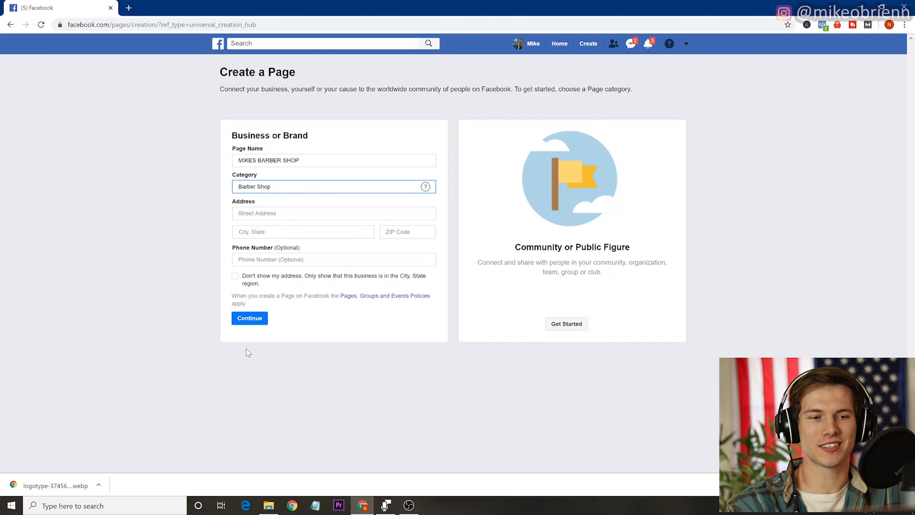
- Fill in the business's street address, city and state, and submit the page details
{"action": "left_click", "coordinate": [263, 215]}
{"action": "type", "text": "123"}
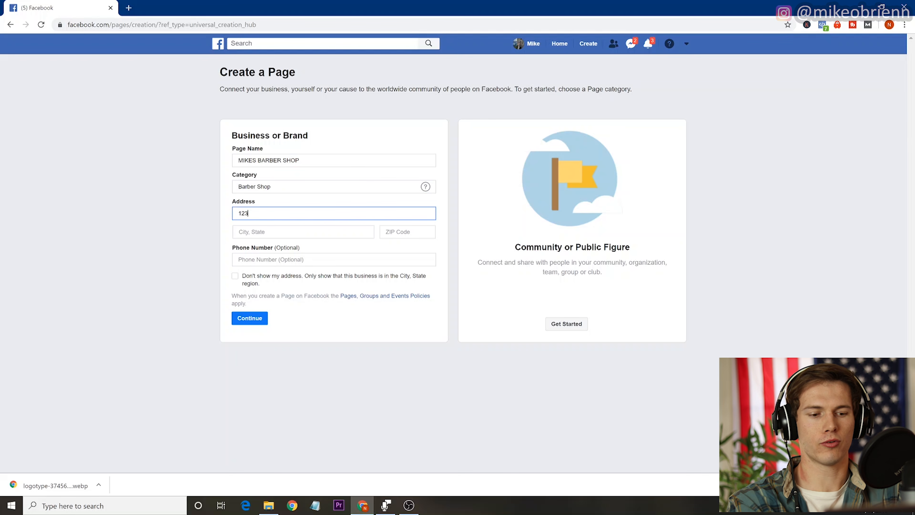
{"action": "type", "text": " bR"}
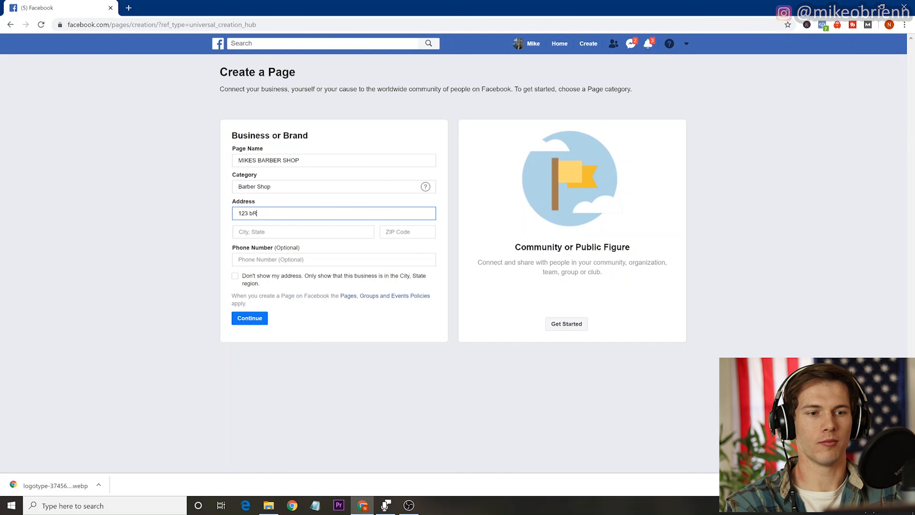
{"action": "key", "text": "BackSpace"}
{"action": "key", "text": "BackSpace"}
{"action": "type", "text": "BROA"}
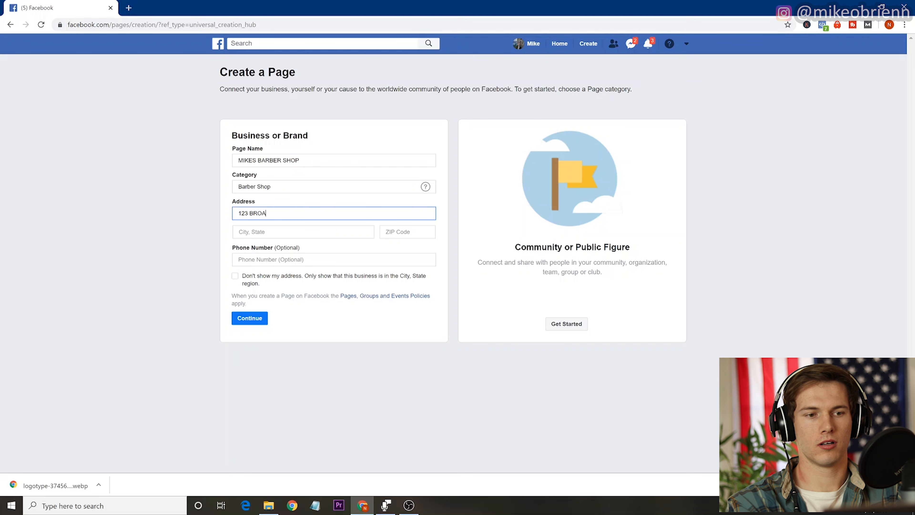
{"action": "type", "text": "D STREET"}
{"action": "key", "text": "Tab"}
{"action": "type", "text": "PH"}
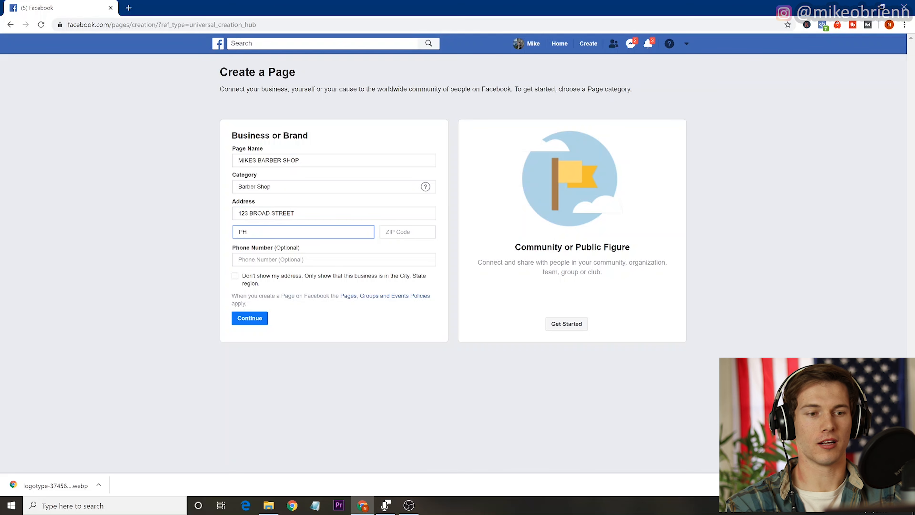
{"action": "type", "text": "IL"}
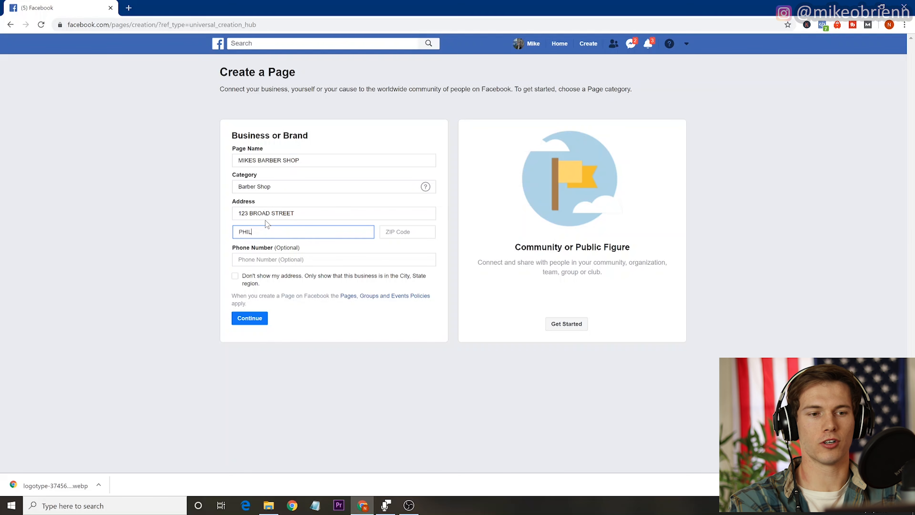
{"action": "left_click", "coordinate": [278, 254]}
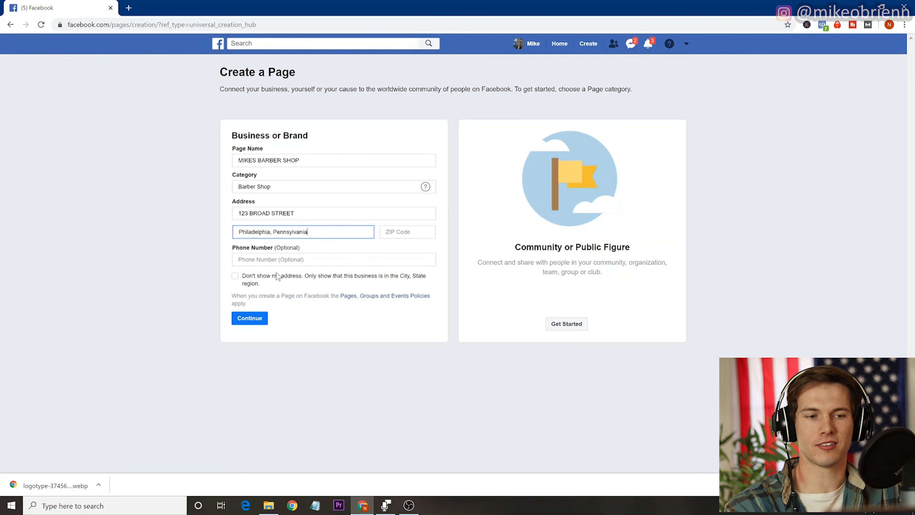
{"action": "left_click", "coordinate": [250, 319]}
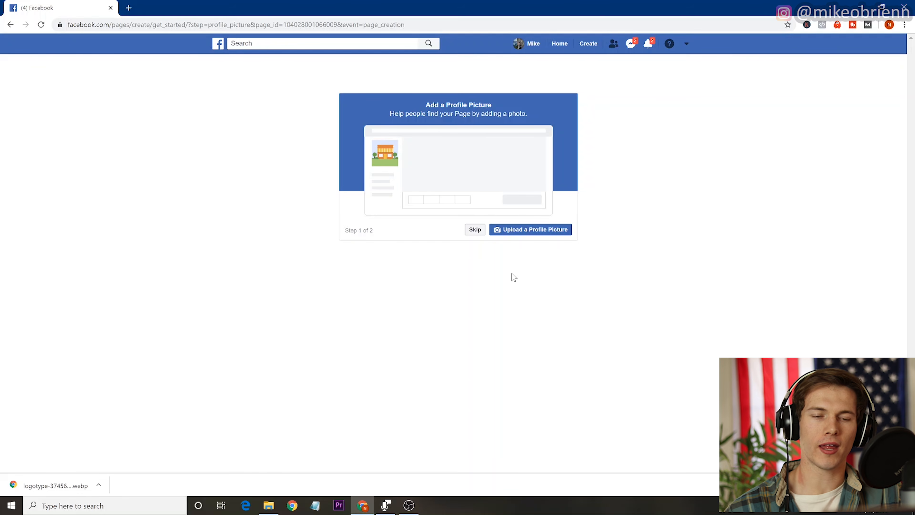
- Upload the image logotype-3745683_960_720 from the Barber Shop folder as the page's profile picture
{"action": "left_click", "coordinate": [512, 230]}
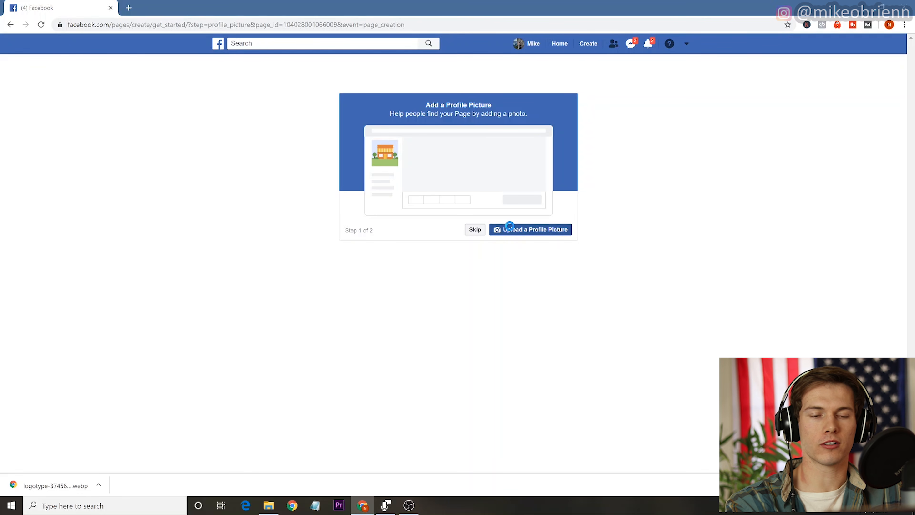
{"action": "left_click", "coordinate": [109, 79]}
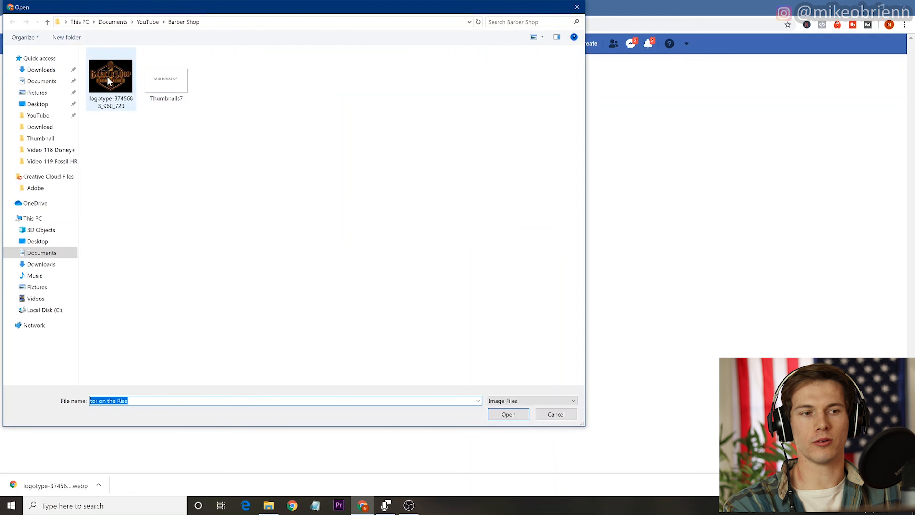
{"action": "double_click", "coordinate": [110, 79]}
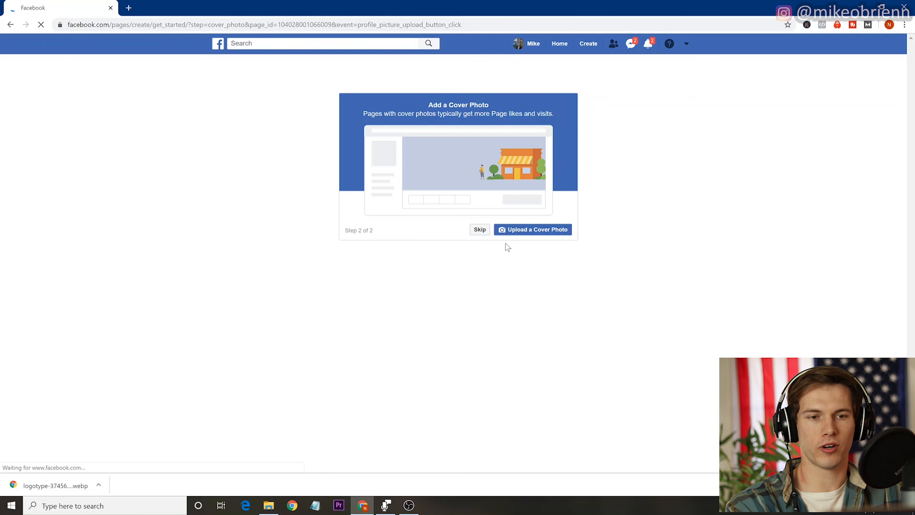
- Upload the image Thumbnails7 as the page's cover photo and dismiss the page setup tip
{"action": "left_click", "coordinate": [532, 235]}
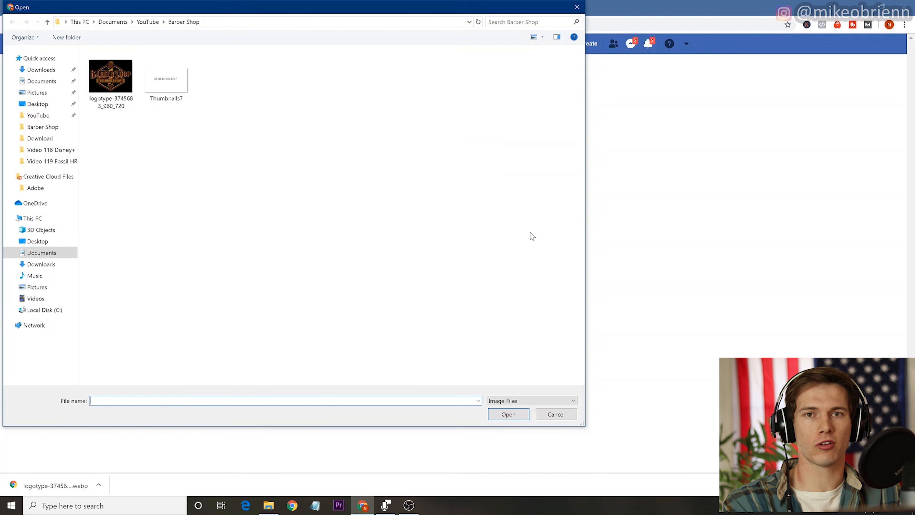
{"action": "left_click", "coordinate": [170, 82]}
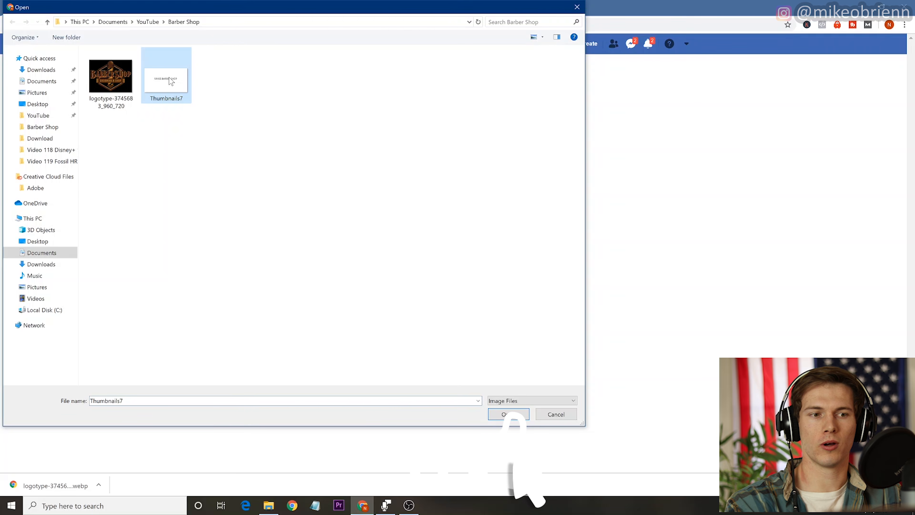
{"action": "double_click", "coordinate": [171, 82]}
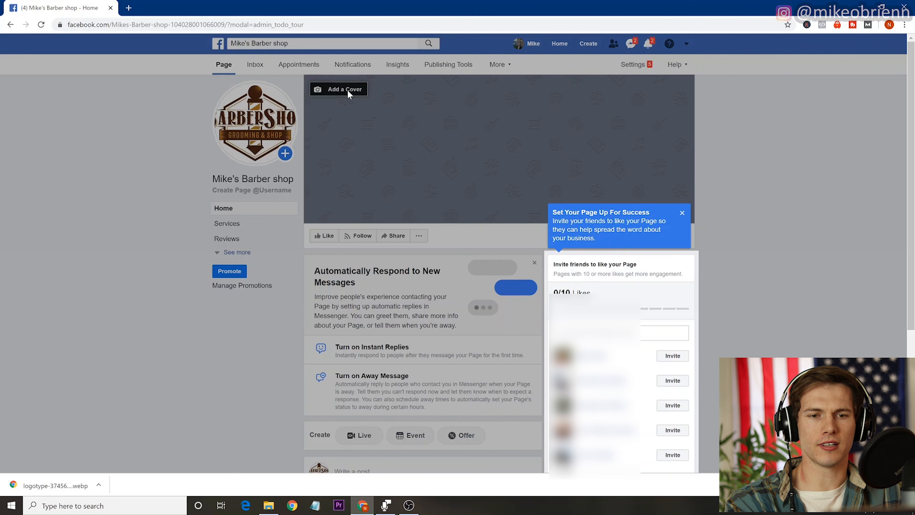
{"action": "left_click", "coordinate": [682, 212]}
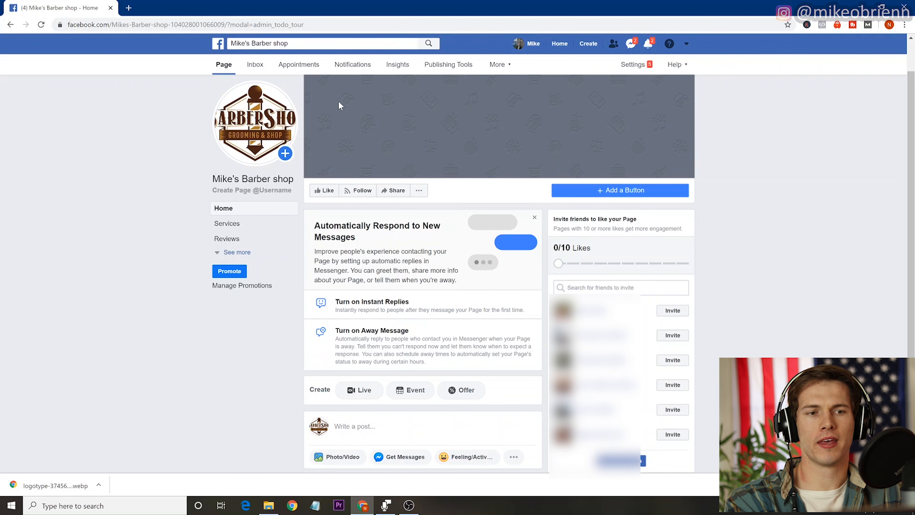
- Add a call-to-action button to the page, choosing Book Now under Book with you
{"action": "mouse_move", "coordinate": [280, 135]}
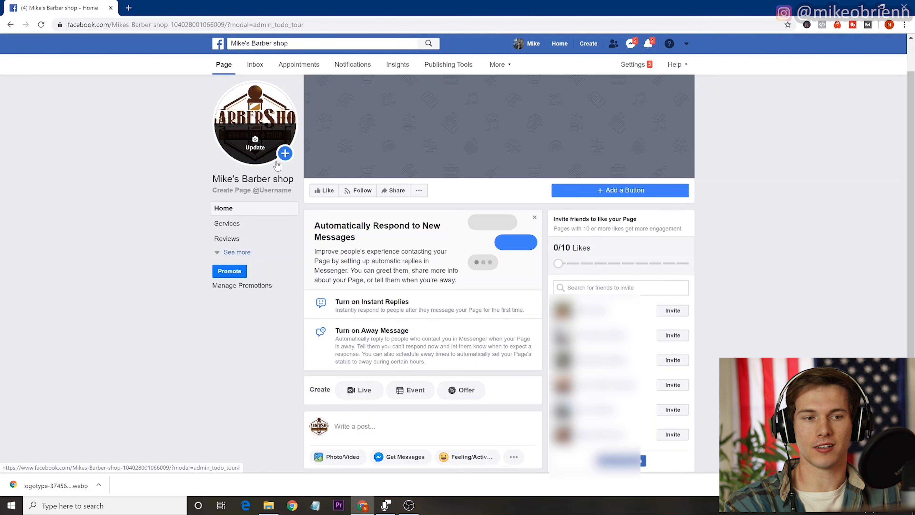
{"action": "left_click", "coordinate": [601, 191]}
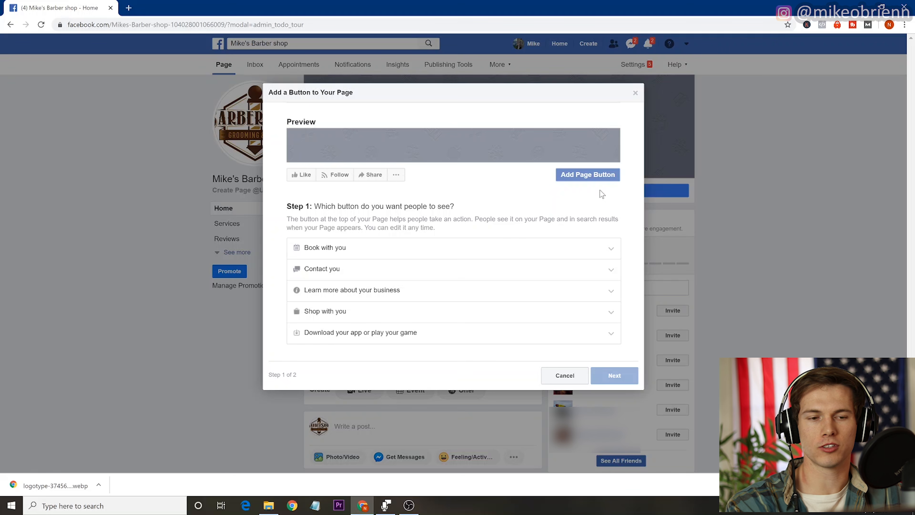
{"action": "left_click", "coordinate": [425, 249]}
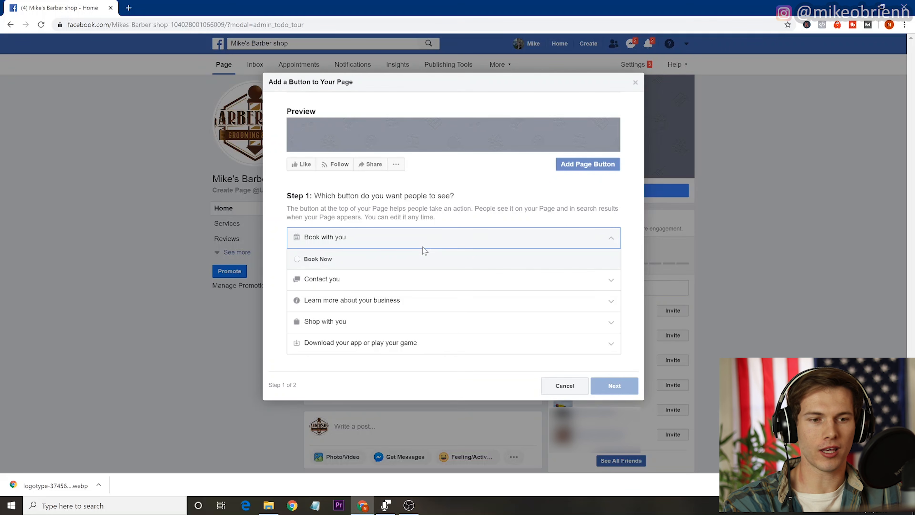
{"action": "left_click", "coordinate": [297, 260]}
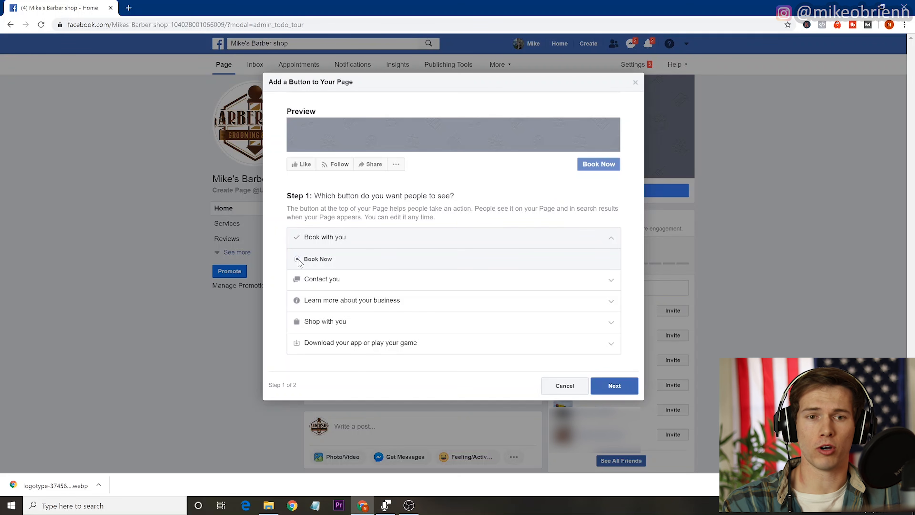
{"action": "left_click", "coordinate": [612, 386]}
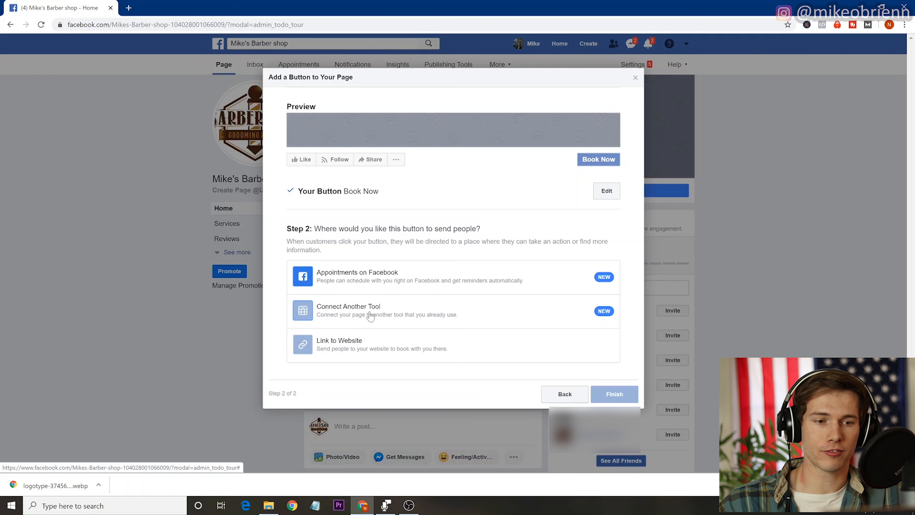
{"action": "left_click", "coordinate": [358, 345]}
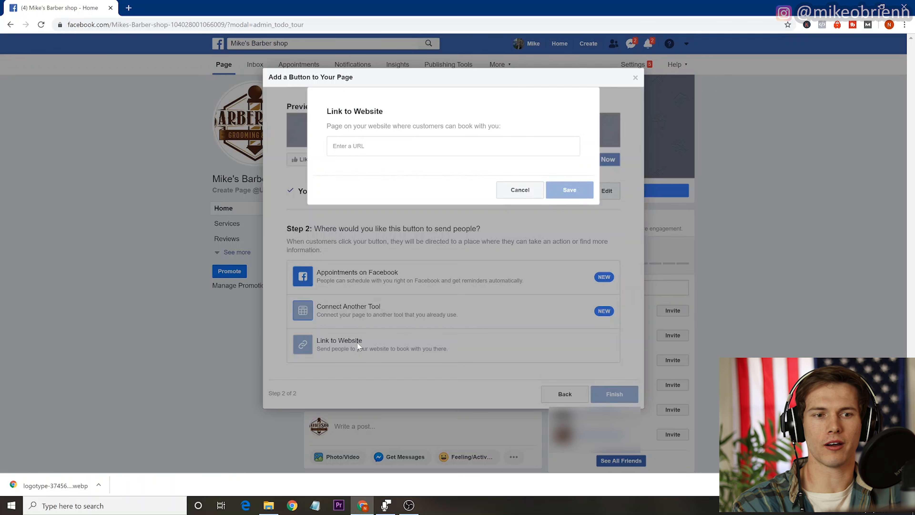
{"action": "left_click", "coordinate": [356, 151]}
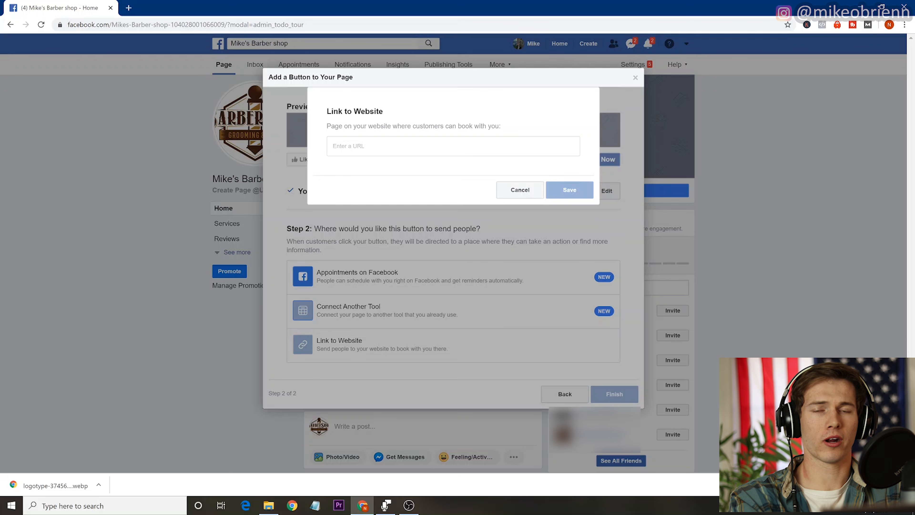
{"action": "type", "text": "www.san"}
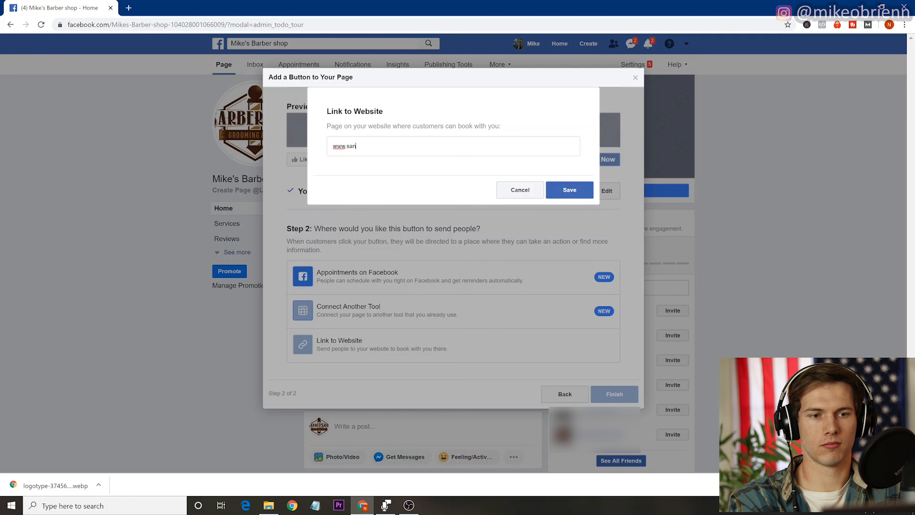
{"action": "type", "text": "trelmedia.com"}
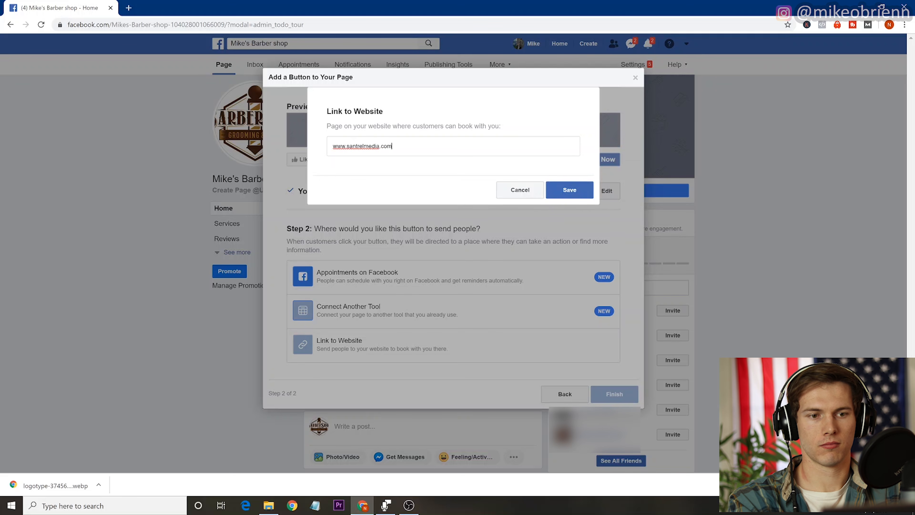
{"action": "left_click", "coordinate": [566, 191]}
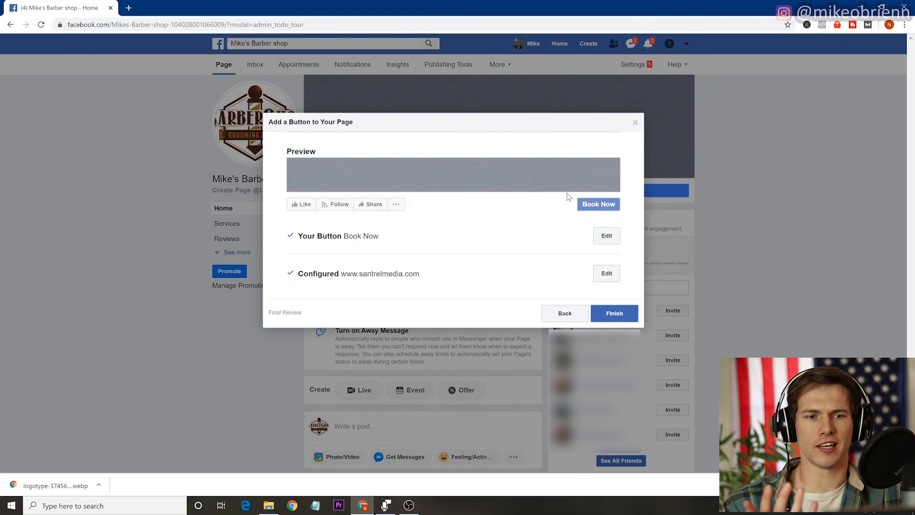
{"action": "left_click", "coordinate": [633, 318]}
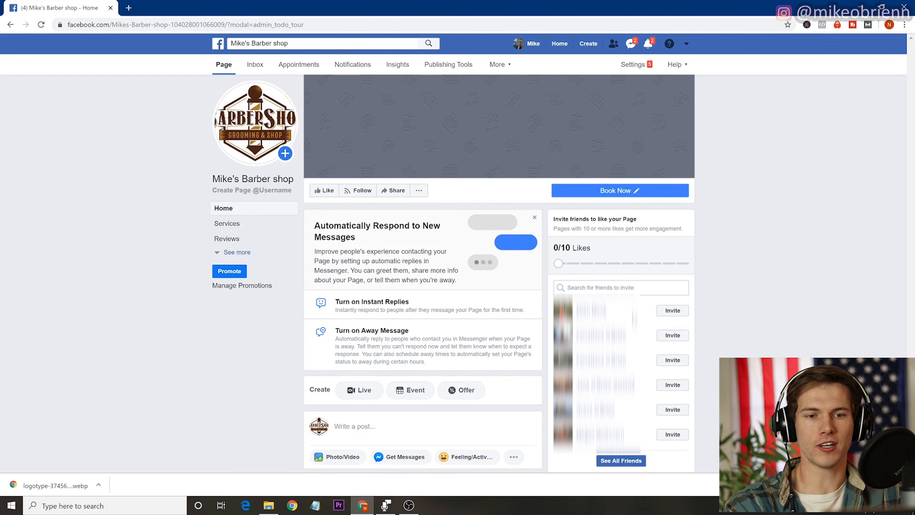
- Test the page's Book Now button to check which website it opens
{"action": "mouse_move", "coordinate": [614, 195]}
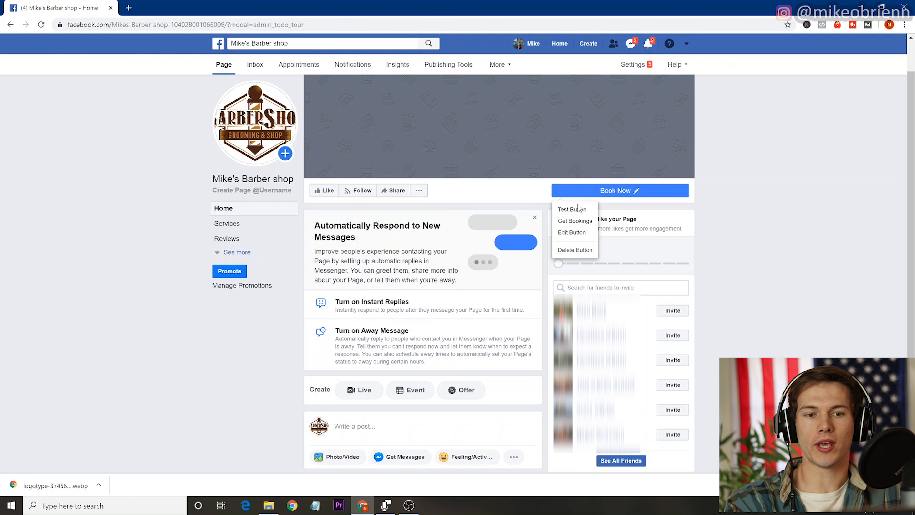
{"action": "left_click", "coordinate": [576, 212]}
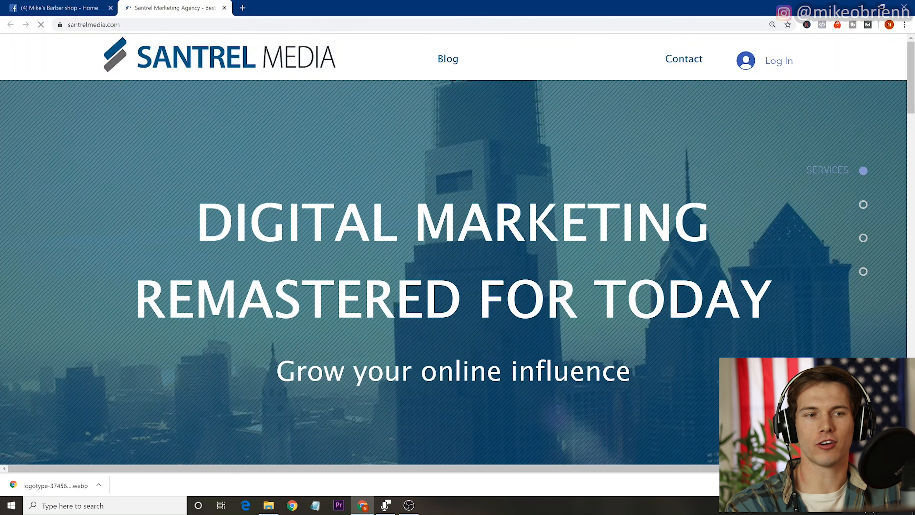
- Close the website opened by the button test and expand the page's full list of sections
{"action": "left_click", "coordinate": [224, 8]}
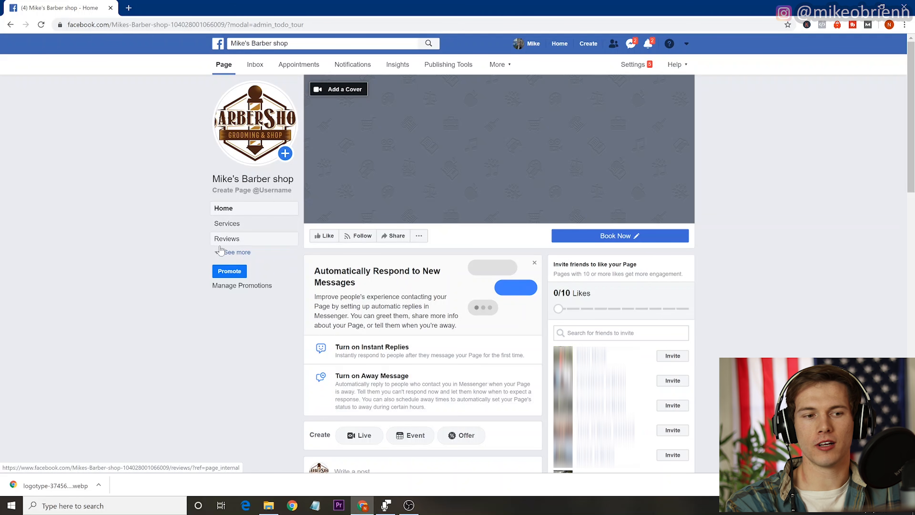
{"action": "left_click", "coordinate": [237, 253]}
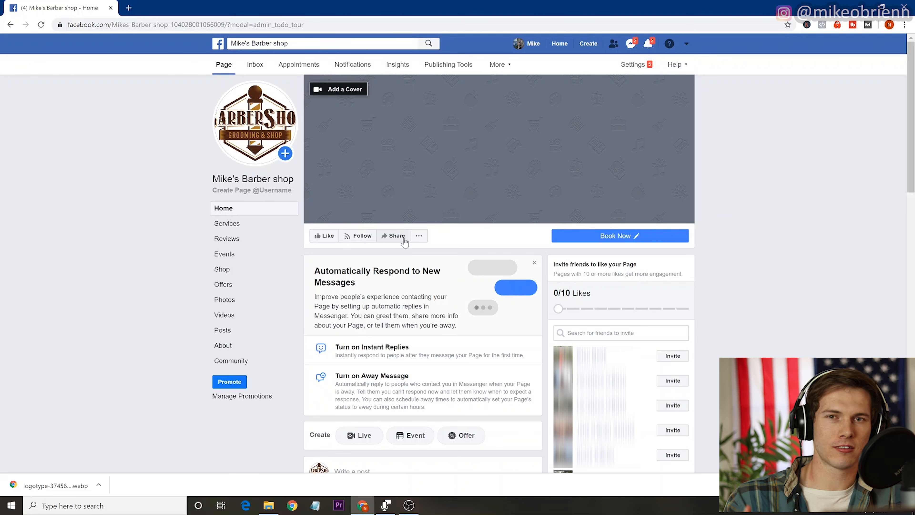
- Open the page's settings, dismiss the new feature tip and look through the general settings
{"action": "left_click", "coordinate": [640, 67]}
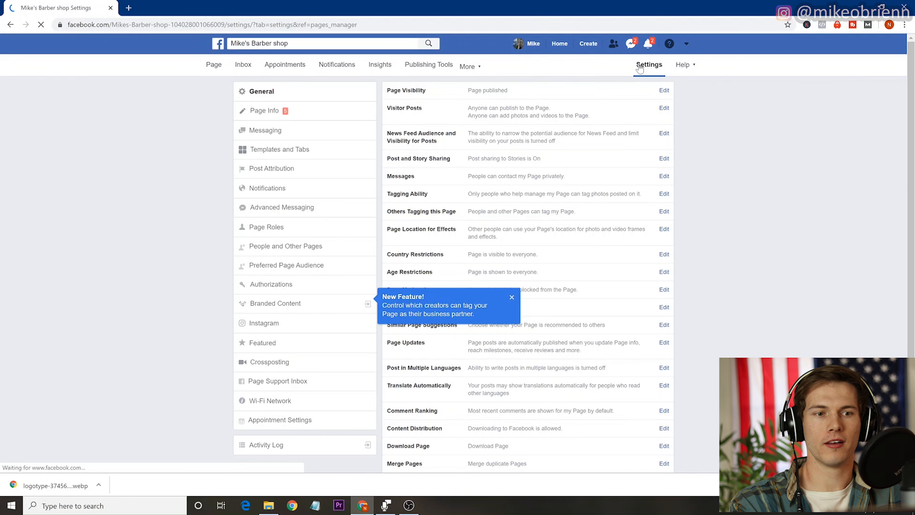
{"action": "left_click", "coordinate": [512, 302]}
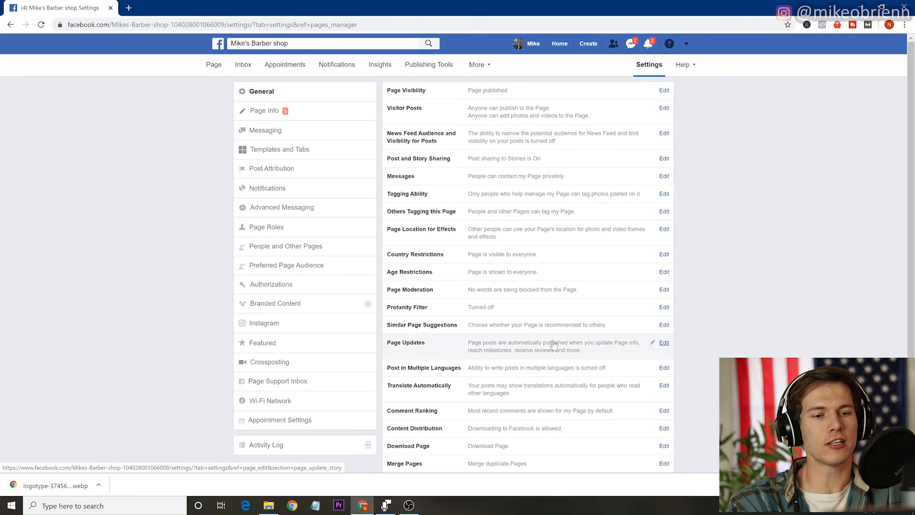
{"action": "scroll", "coordinate": [553, 345], "scroll_direction": "down", "scroll_amount": 3}
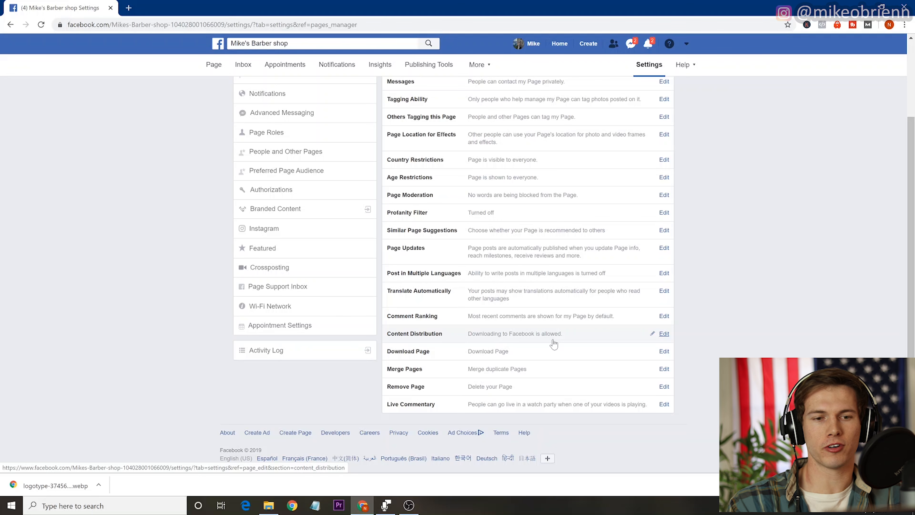
{"action": "scroll", "coordinate": [554, 345], "scroll_direction": "up", "scroll_amount": 3}
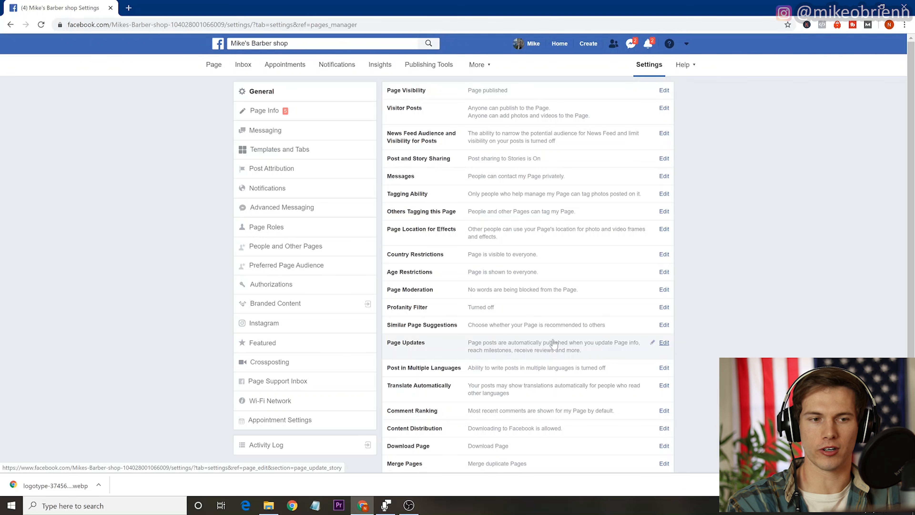
- Add Hair Salon as a second category in the page info and save the change
{"action": "left_click", "coordinate": [298, 117]}
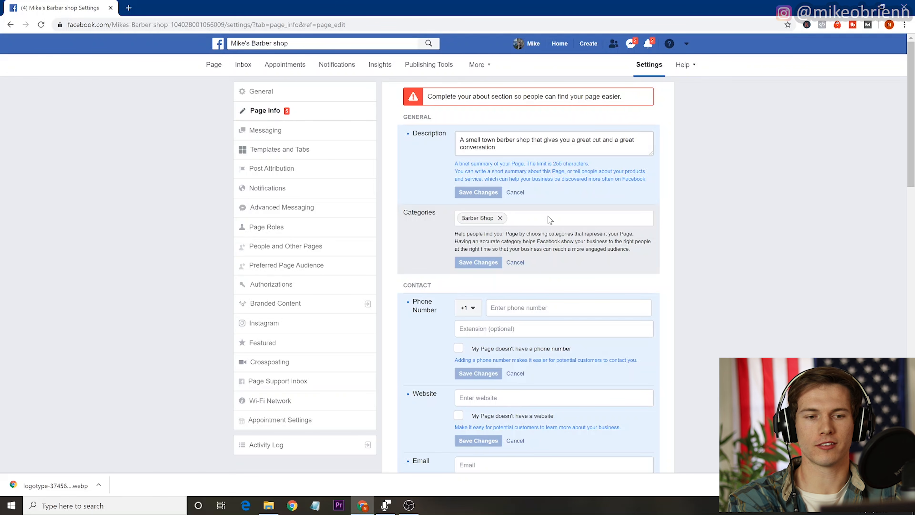
{"action": "type", "text": "har"}
{"action": "key", "text": "BackSpace"}
{"action": "type", "text": "ir"}
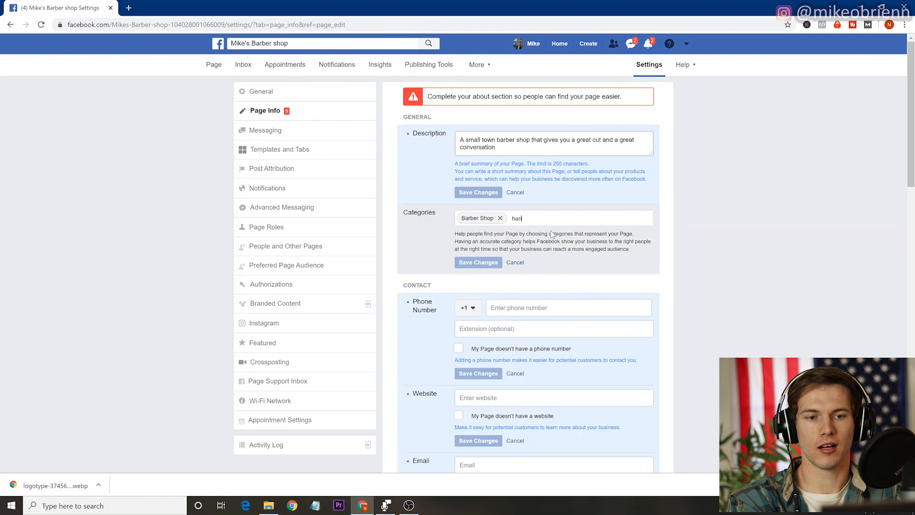
{"action": "left_click", "coordinate": [551, 236]}
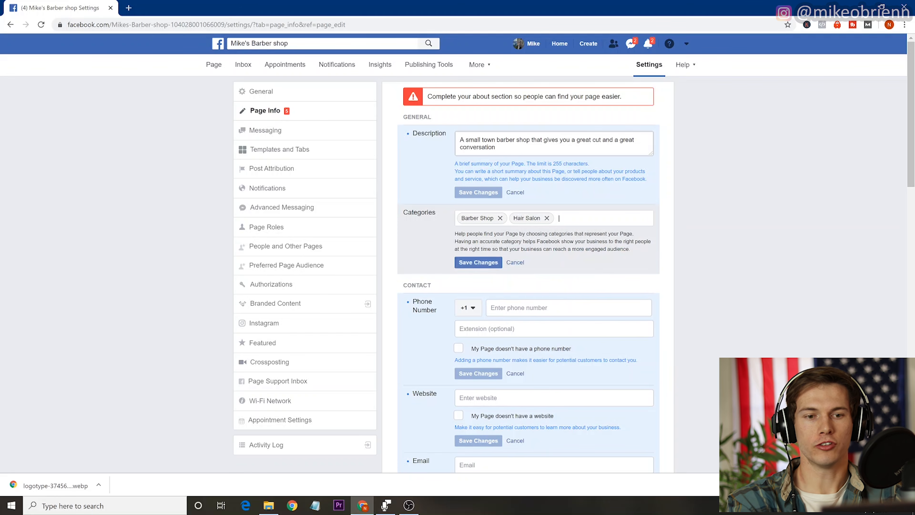
{"action": "left_click", "coordinate": [473, 263]}
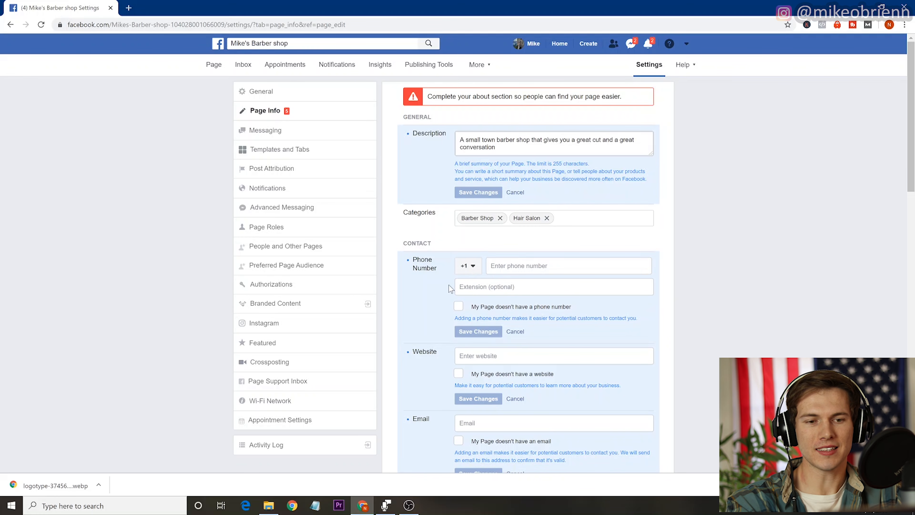
{"action": "scroll", "coordinate": [449, 284], "scroll_direction": "down", "scroll_amount": 2}
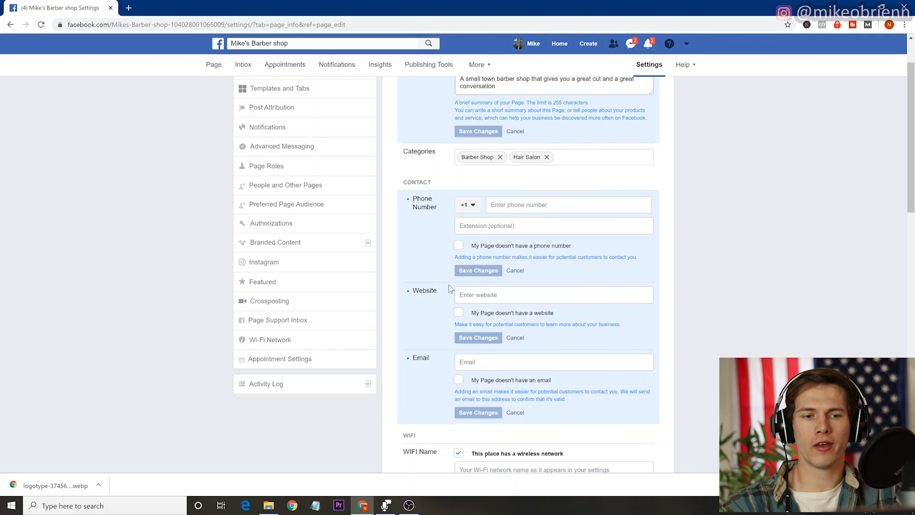
{"action": "left_click", "coordinate": [481, 298]}
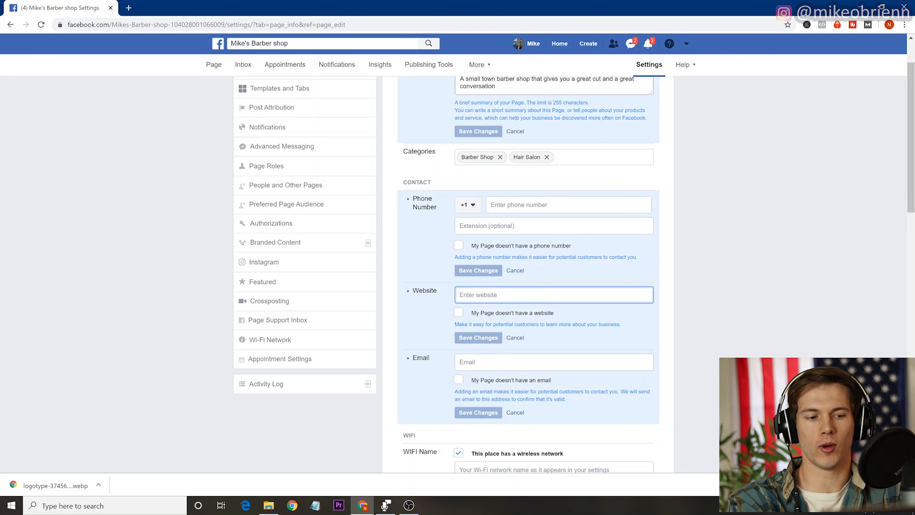
{"action": "type", "text": "ww."}
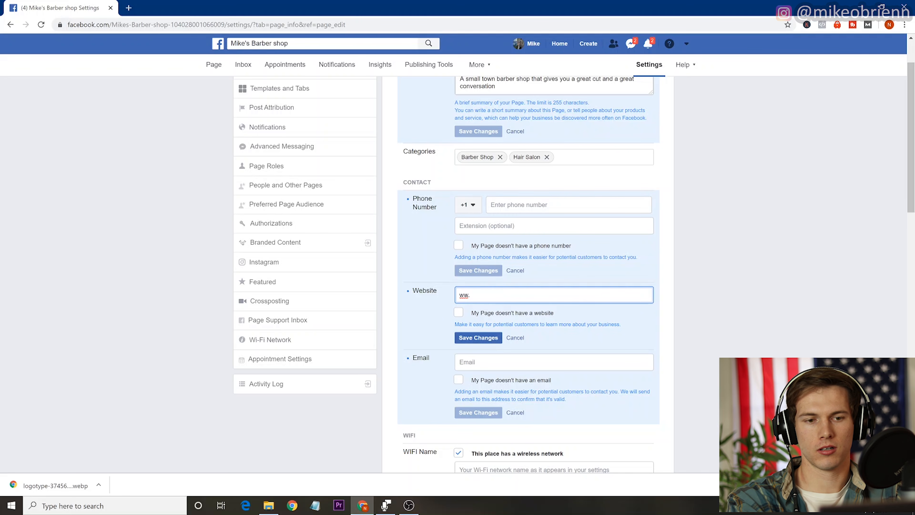
{"action": "left_click", "coordinate": [489, 337]}
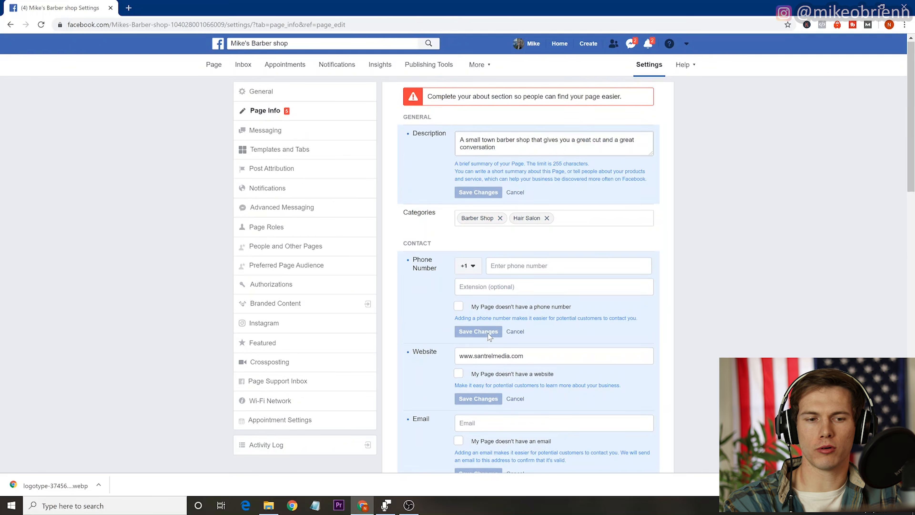
- Set the business hours to Always open and the price range to $$$$, saving the price range
{"action": "scroll", "coordinate": [489, 336], "scroll_direction": "down", "scroll_amount": 6}
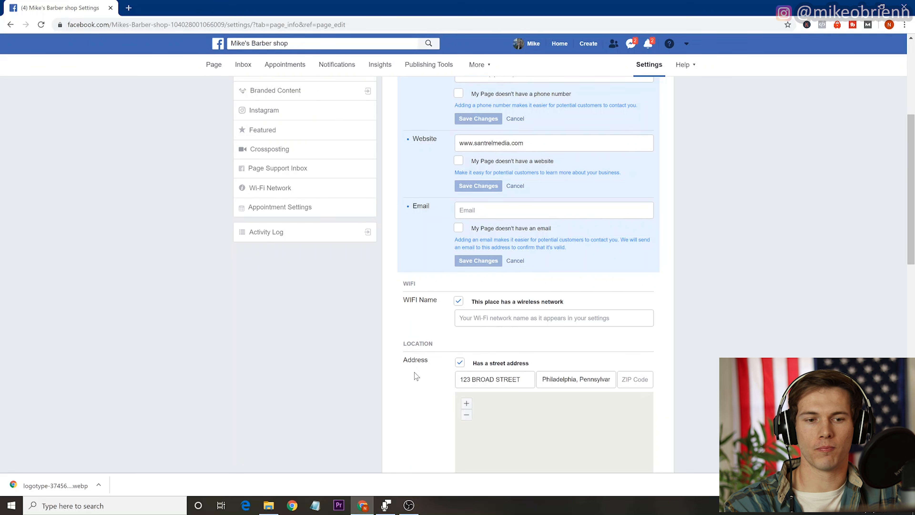
{"action": "scroll", "coordinate": [415, 377], "scroll_direction": "down", "scroll_amount": 6}
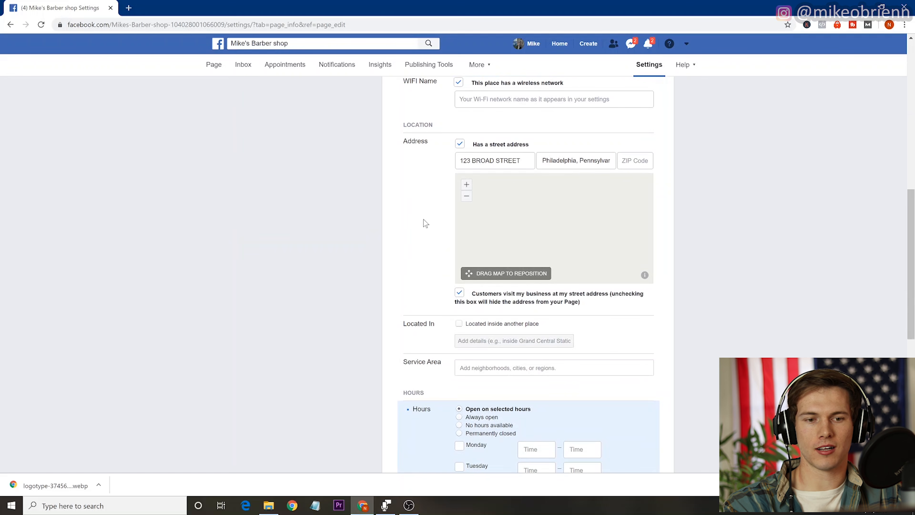
{"action": "scroll", "coordinate": [416, 269], "scroll_direction": "down", "scroll_amount": 4}
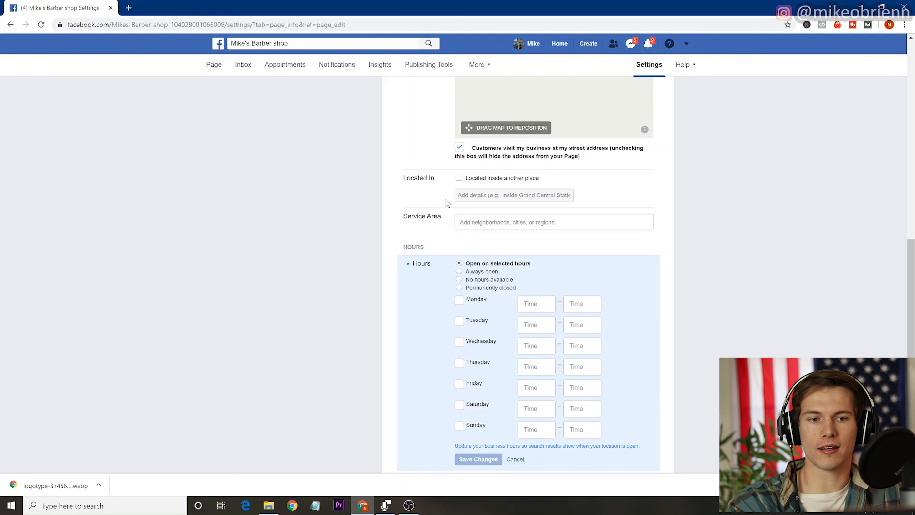
{"action": "scroll", "coordinate": [447, 201], "scroll_direction": "down", "scroll_amount": 2}
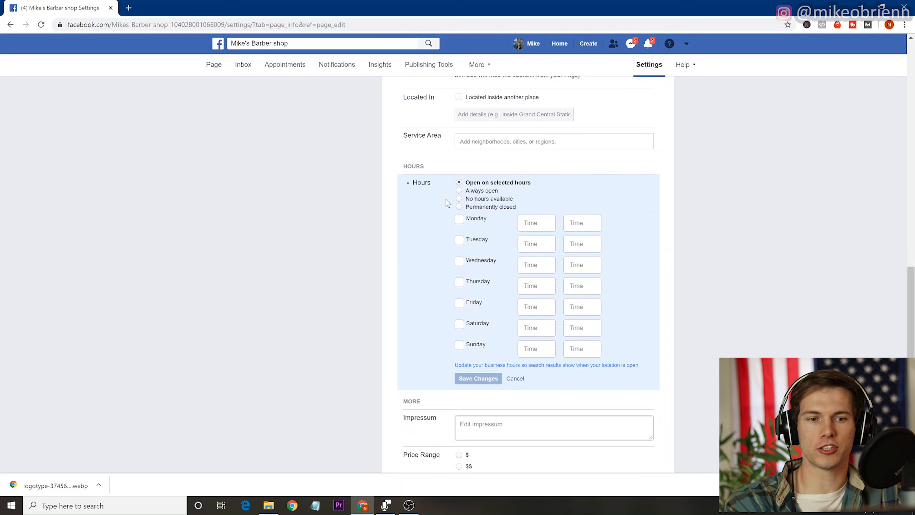
{"action": "left_click", "coordinate": [459, 191]}
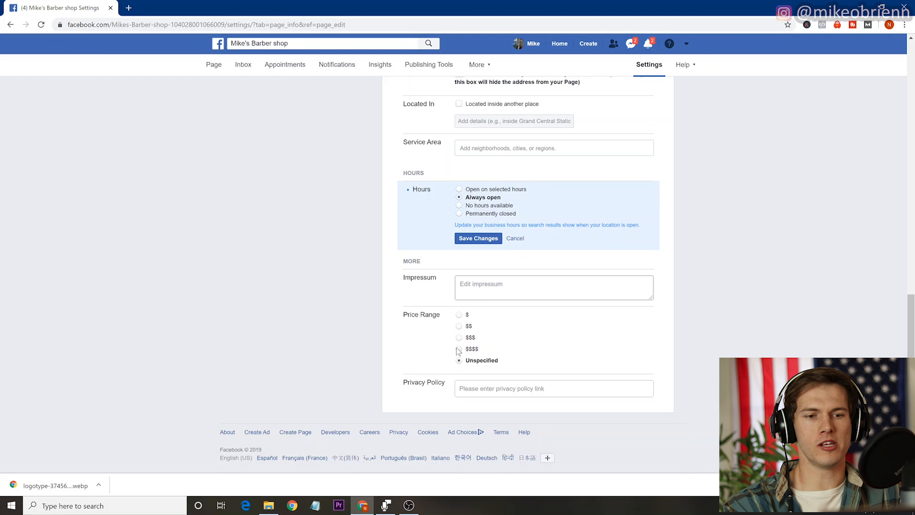
{"action": "left_click", "coordinate": [458, 349]}
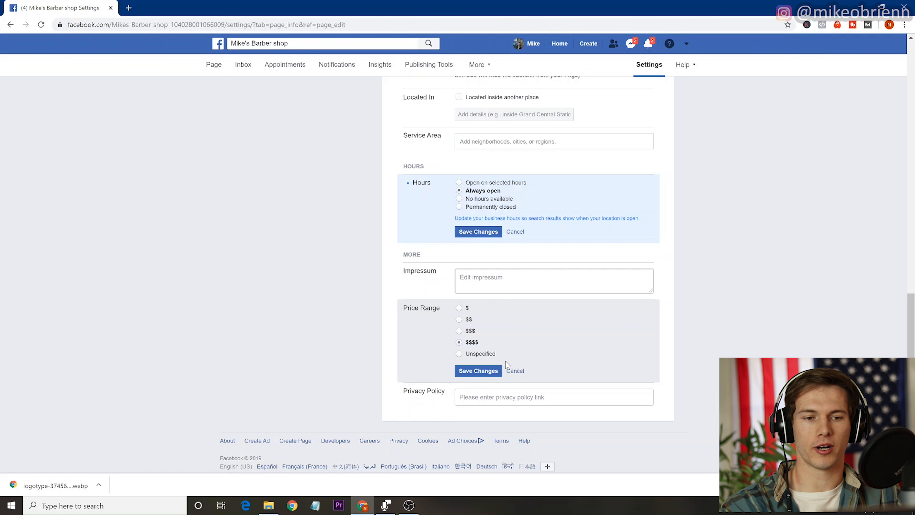
{"action": "left_click", "coordinate": [475, 372]}
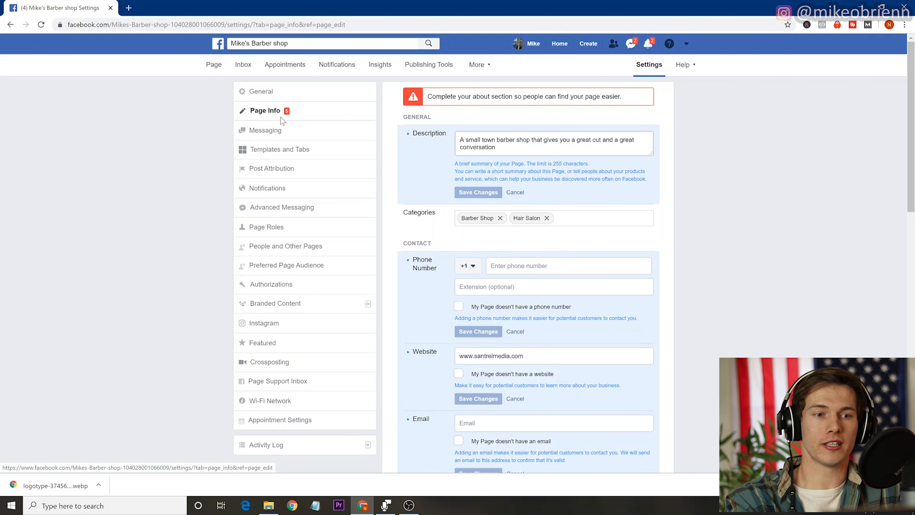
- Turn on the greeting for starting a Messenger conversation in the page's messaging settings
{"action": "left_click", "coordinate": [274, 135]}
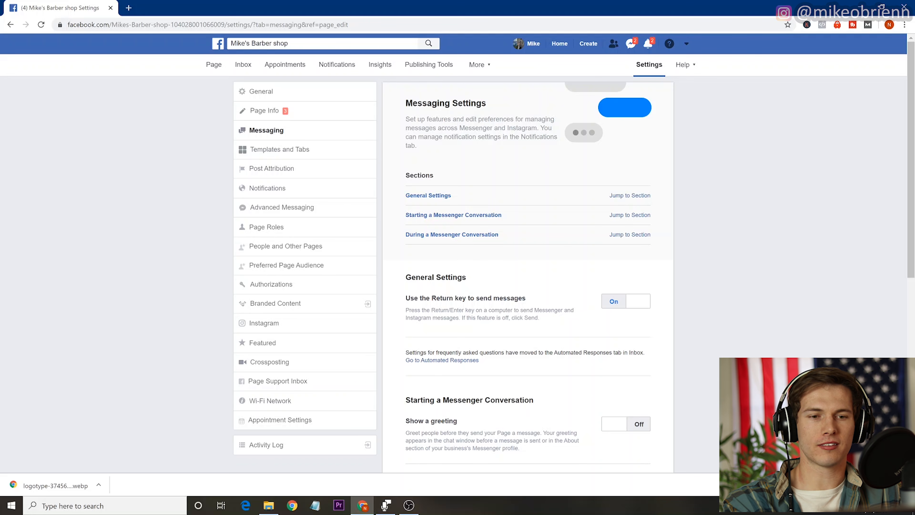
{"action": "left_click", "coordinate": [625, 216]}
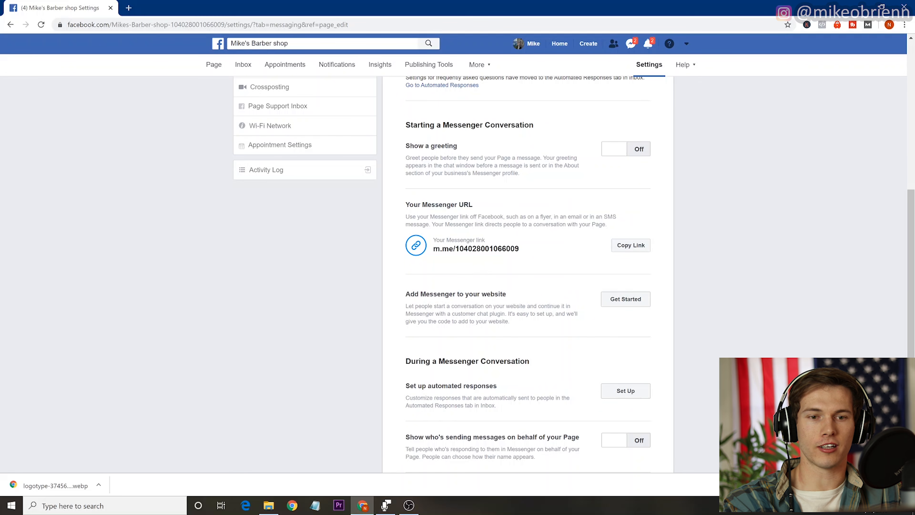
{"action": "left_click", "coordinate": [644, 150]}
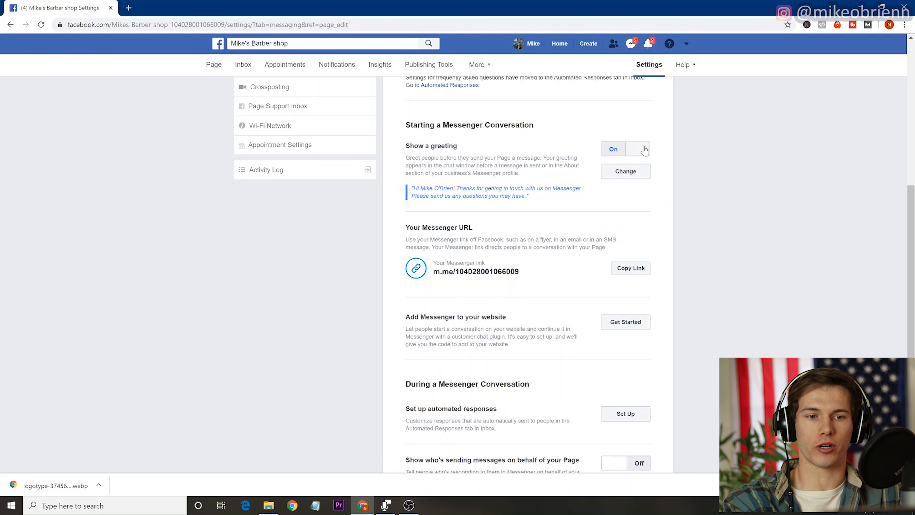
- Open the Messenger greeting for editing, check its personalization options and save it with the default text
{"action": "left_click", "coordinate": [640, 175]}
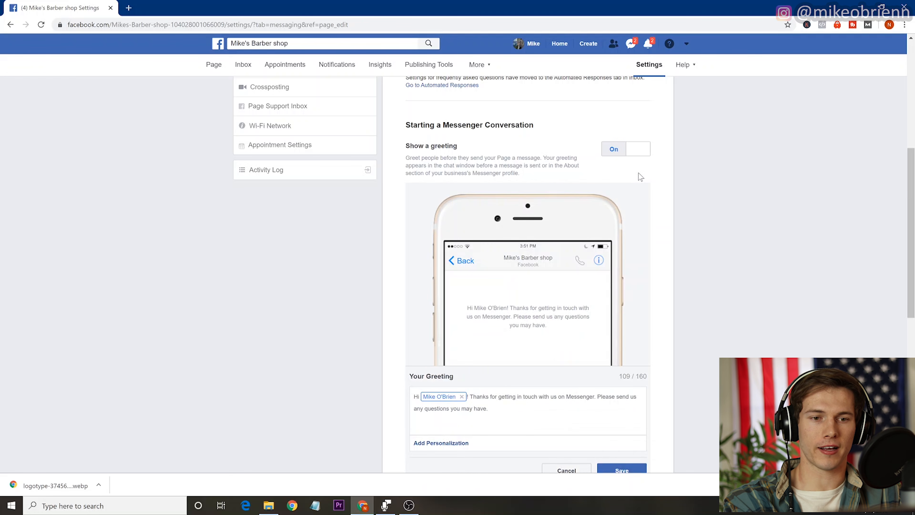
{"action": "scroll", "coordinate": [556, 229], "scroll_direction": "up", "scroll_amount": 1}
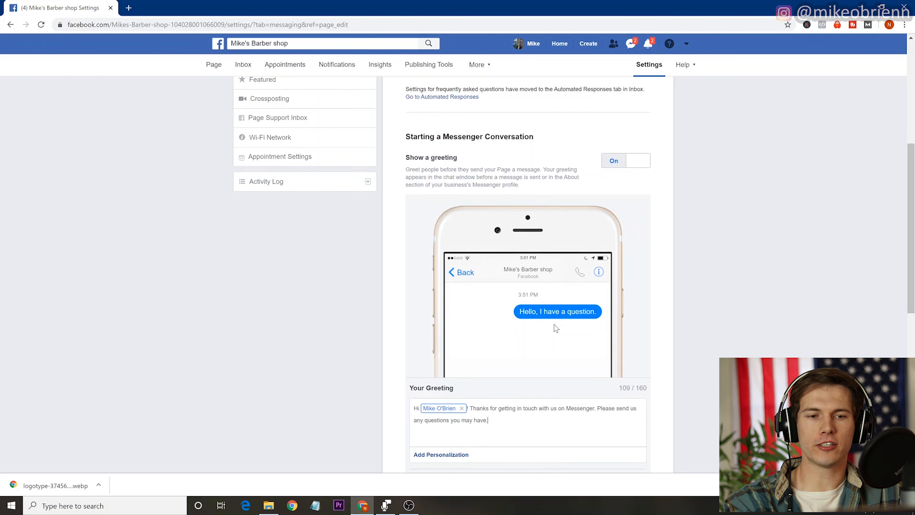
{"action": "scroll", "coordinate": [556, 328], "scroll_direction": "down", "scroll_amount": 1}
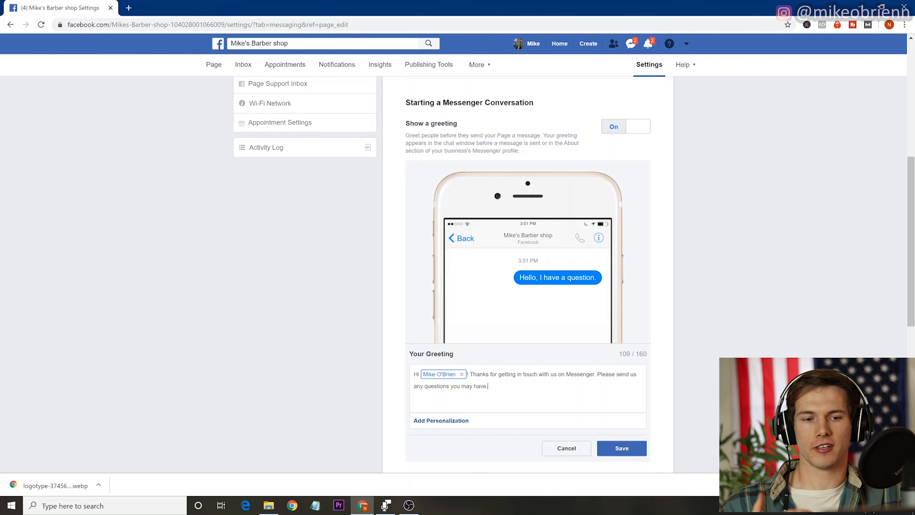
{"action": "left_click", "coordinate": [488, 386]}
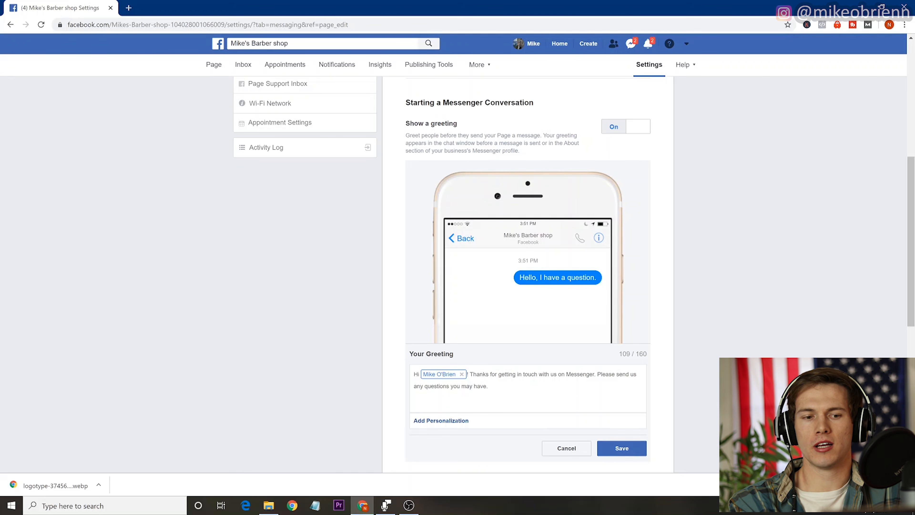
{"action": "left_click", "coordinate": [442, 421]}
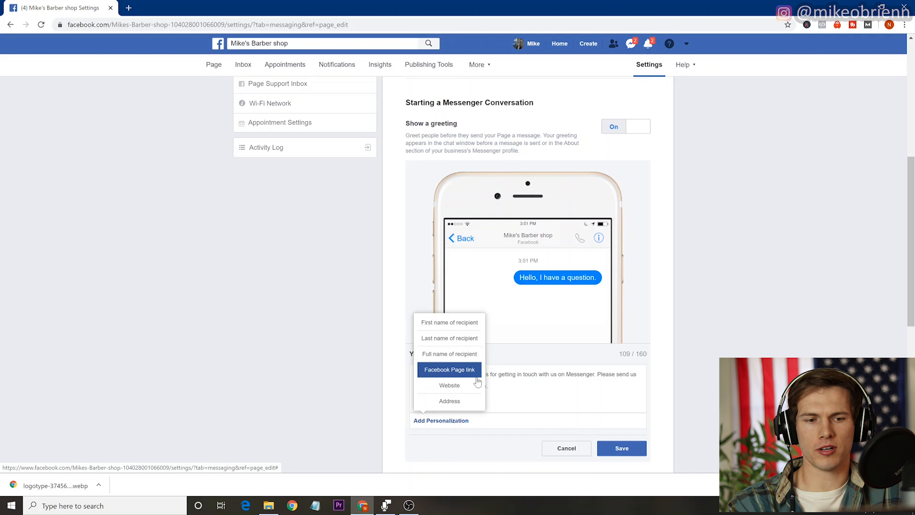
{"action": "left_click", "coordinate": [489, 386]}
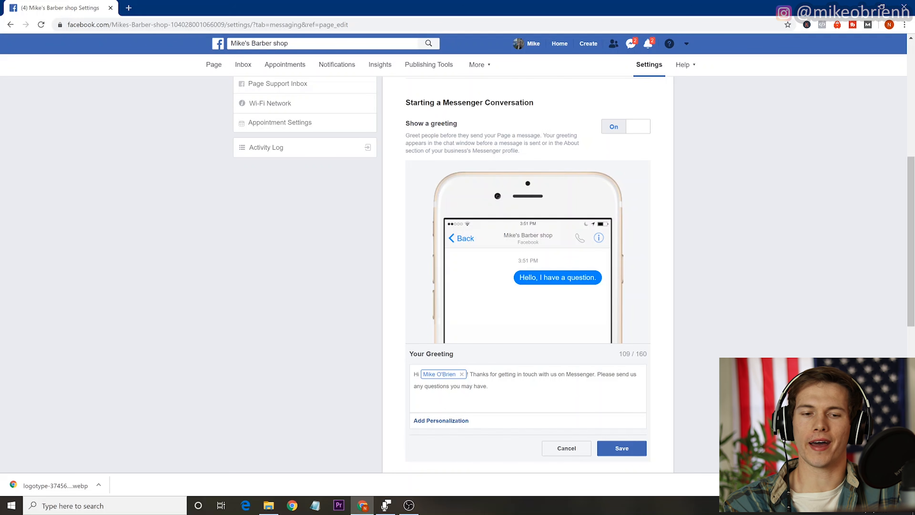
{"action": "left_click", "coordinate": [624, 455]}
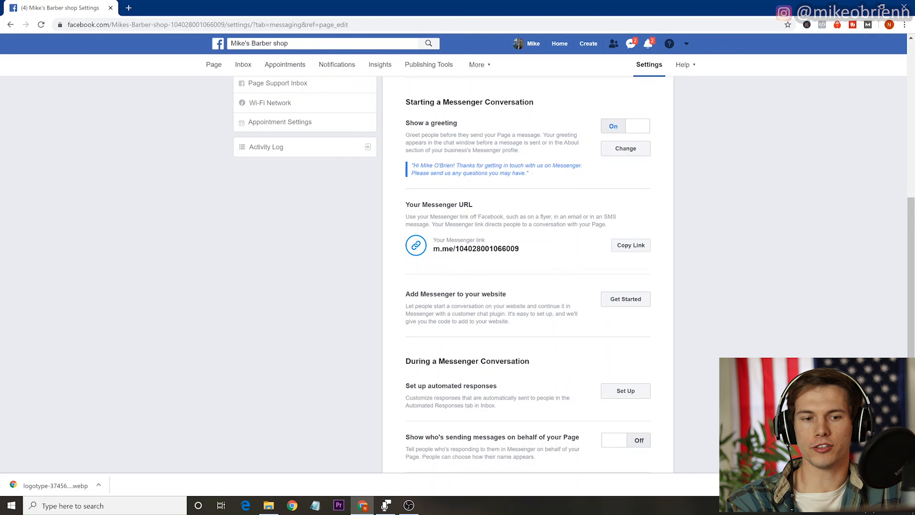
- Open the setup for automated responses during a Messenger conversation
{"action": "scroll", "coordinate": [542, 284], "scroll_direction": "down", "scroll_amount": 2}
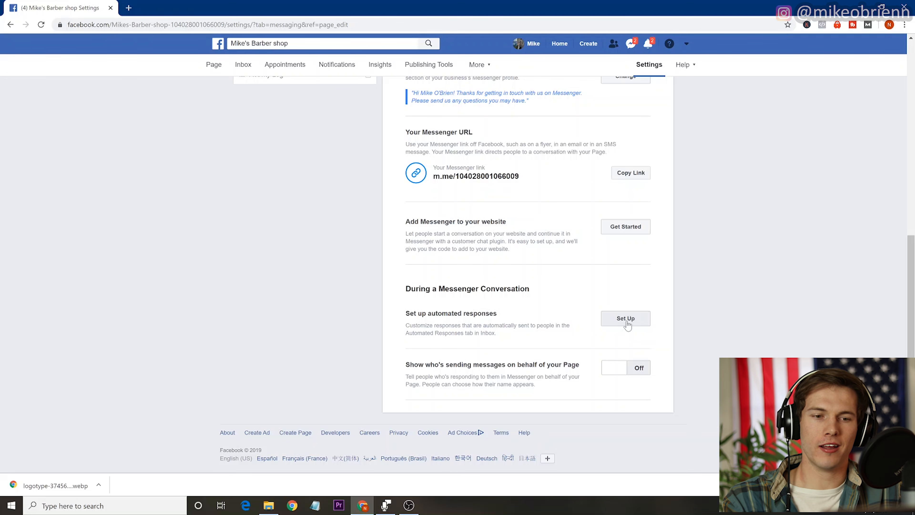
{"action": "left_click", "coordinate": [627, 318]}
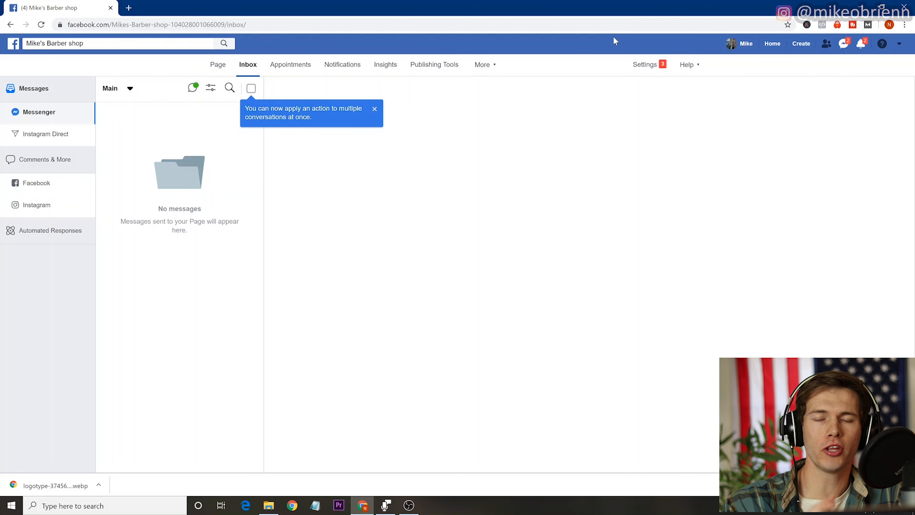
- In the page's Templates and Tabs settings, review the Business template's details without applying it
{"action": "left_click", "coordinate": [645, 66]}
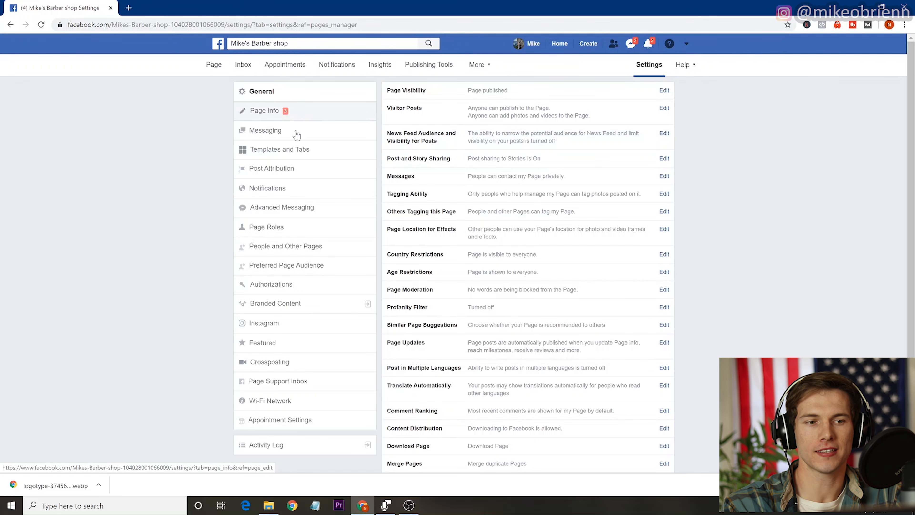
{"action": "left_click", "coordinate": [301, 151]}
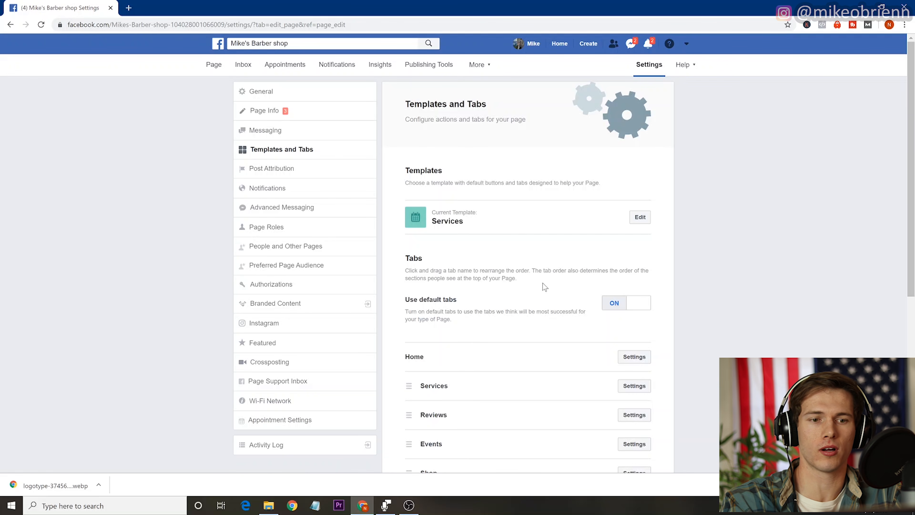
{"action": "left_click", "coordinate": [644, 221]}
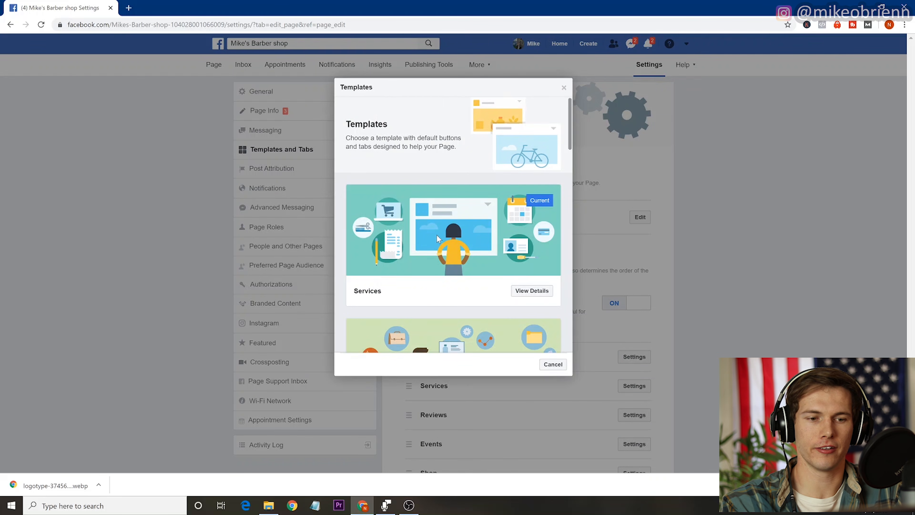
{"action": "scroll", "coordinate": [437, 236], "scroll_direction": "down", "scroll_amount": 5}
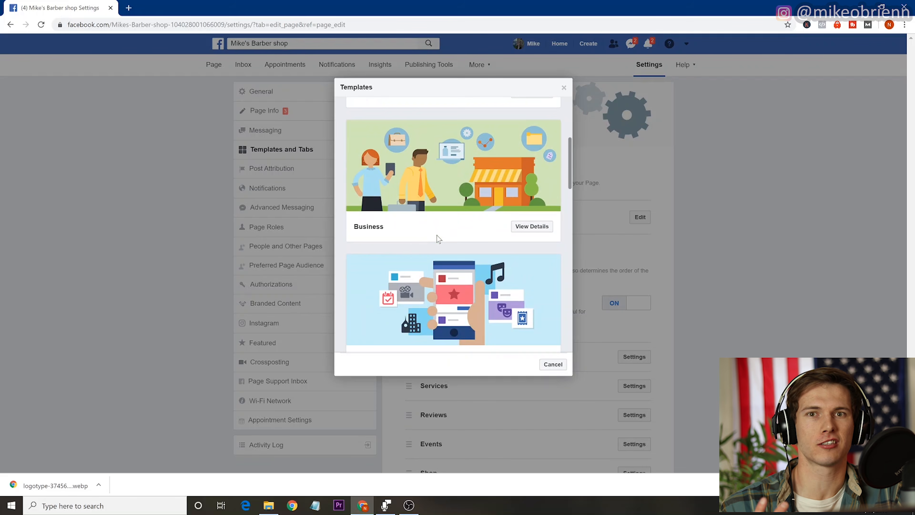
{"action": "left_click", "coordinate": [537, 229]}
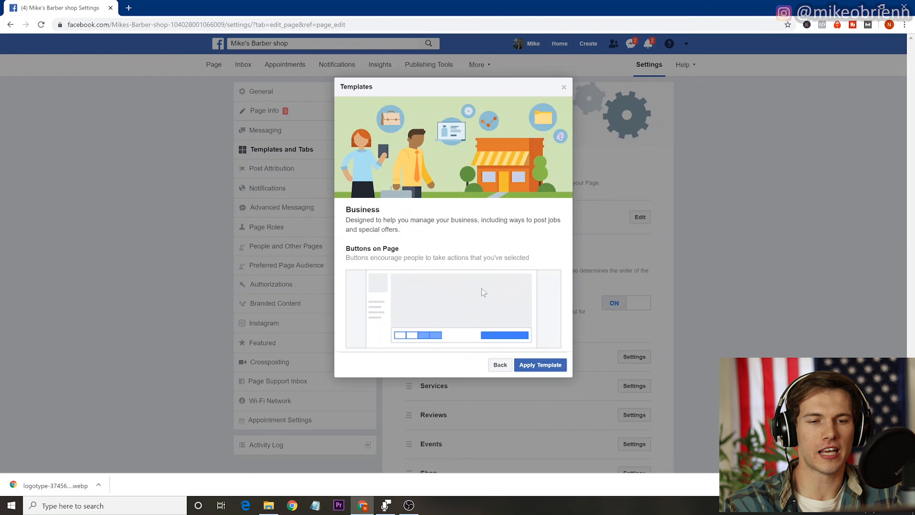
{"action": "scroll", "coordinate": [481, 289], "scroll_direction": "down", "scroll_amount": 5}
{"action": "scroll", "coordinate": [480, 288], "scroll_direction": "down", "scroll_amount": 4}
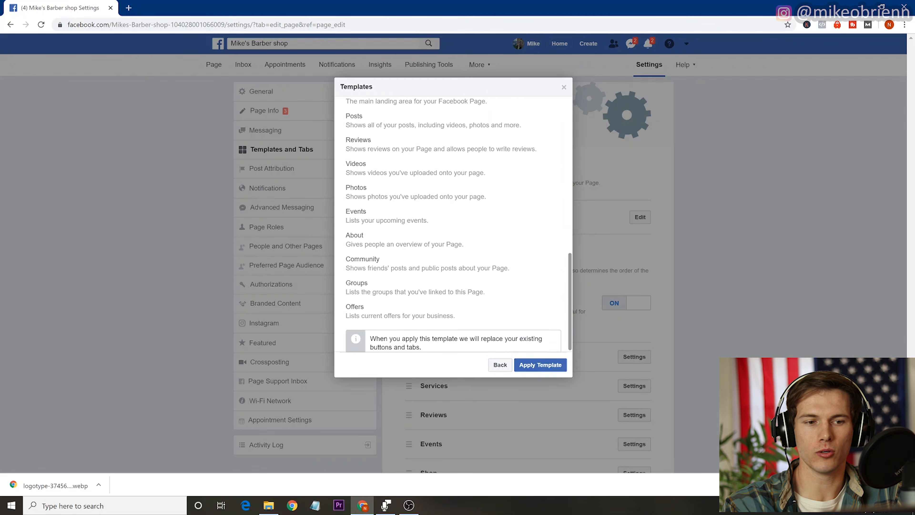
{"action": "scroll", "coordinate": [482, 289], "scroll_direction": "up", "scroll_amount": 3}
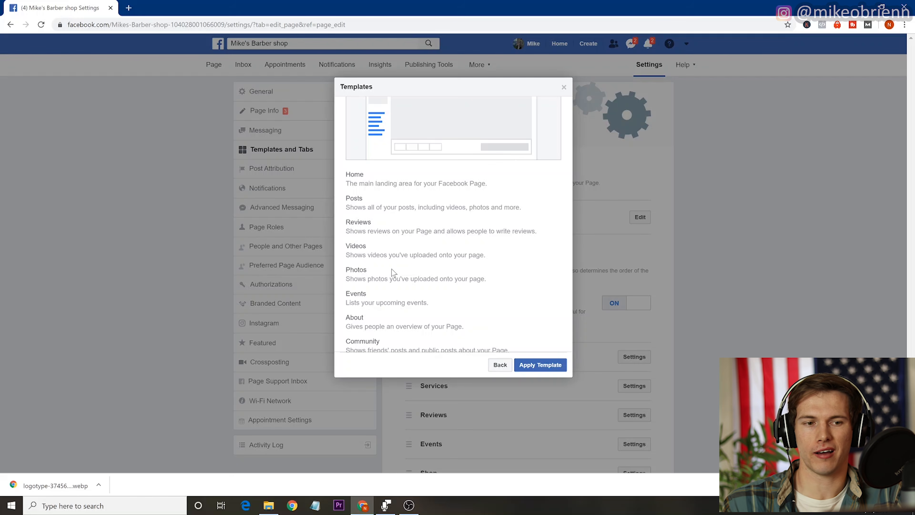
{"action": "left_click", "coordinate": [500, 365]}
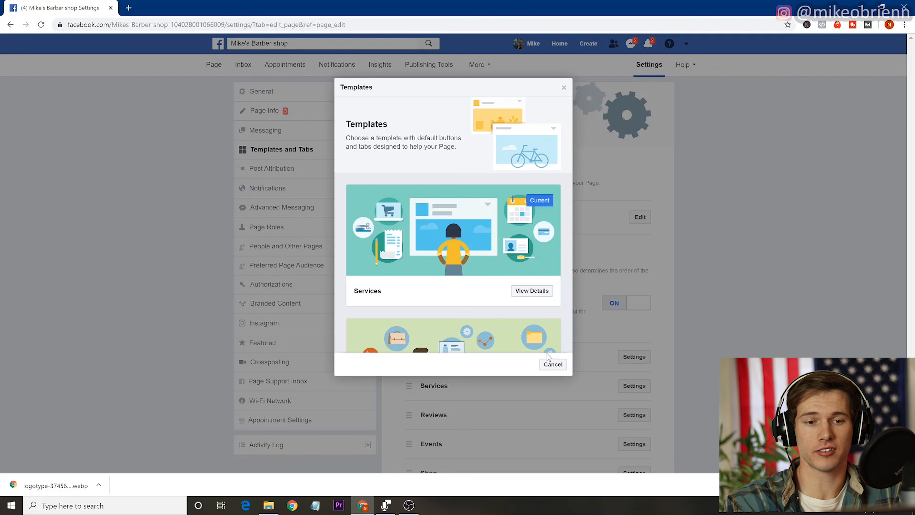
{"action": "left_click", "coordinate": [553, 364]}
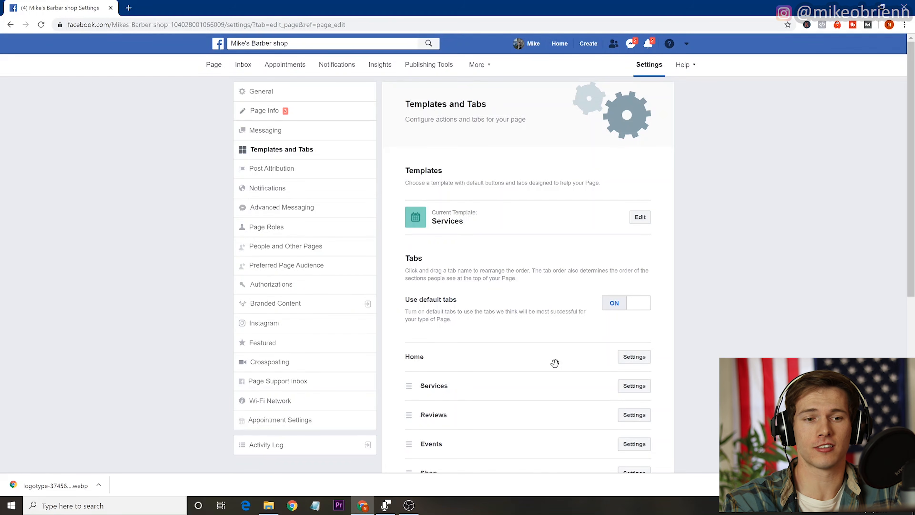
- Reorder the page tabs so that Videos comes directly after Home and Services comes directly after Events
{"action": "scroll", "coordinate": [657, 384], "scroll_direction": "down", "scroll_amount": 8}
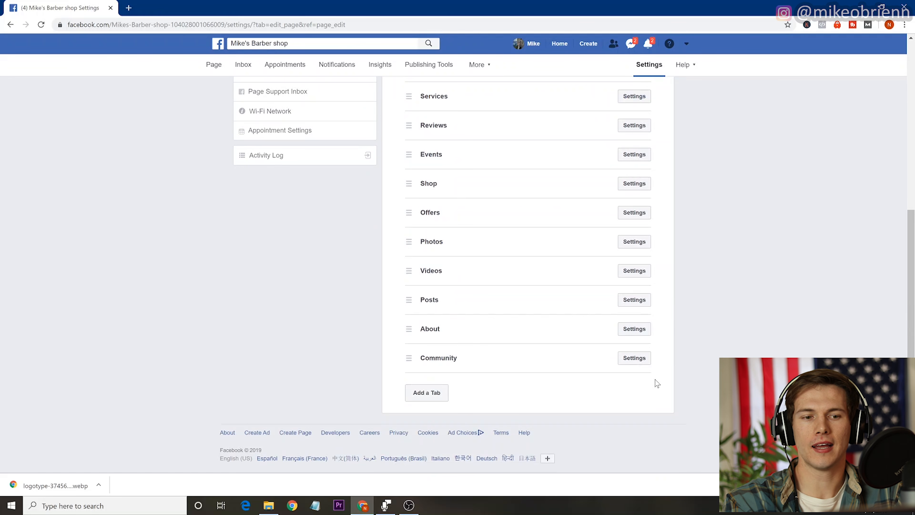
{"action": "scroll", "coordinate": [384, 239], "scroll_direction": "up", "scroll_amount": 2}
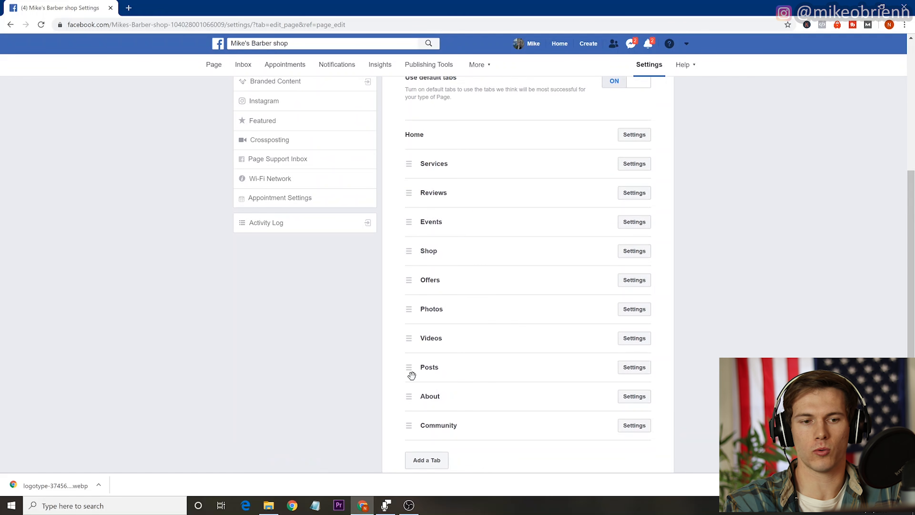
{"action": "left_click_drag", "start_coordinate": [408, 339], "coordinate": [407, 165]}
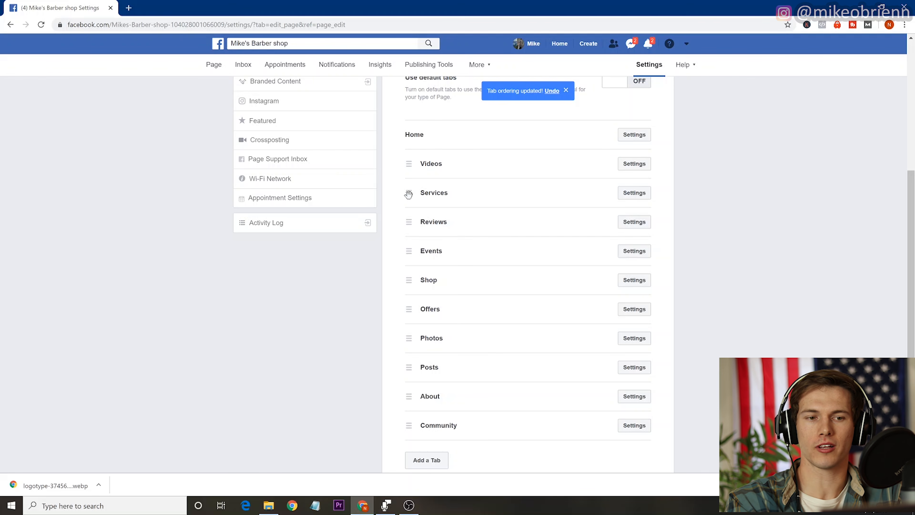
{"action": "left_click_drag", "start_coordinate": [409, 194], "coordinate": [408, 258]}
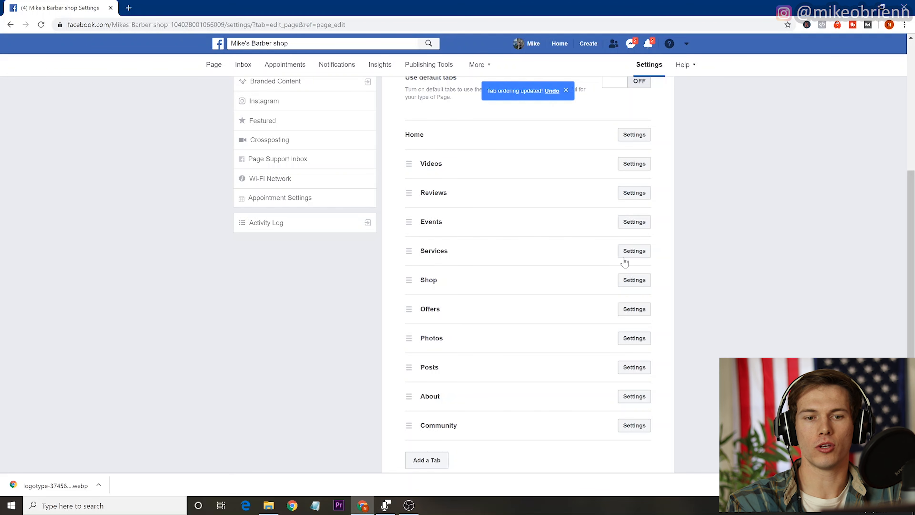
- Try to hide the Services tab by switching off its Show Services tab option
{"action": "left_click", "coordinate": [629, 251]}
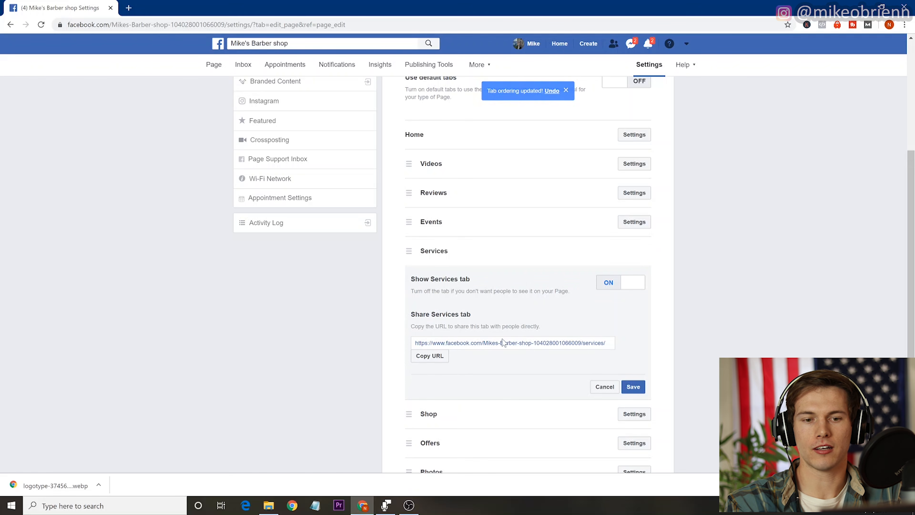
{"action": "left_click", "coordinate": [631, 286]}
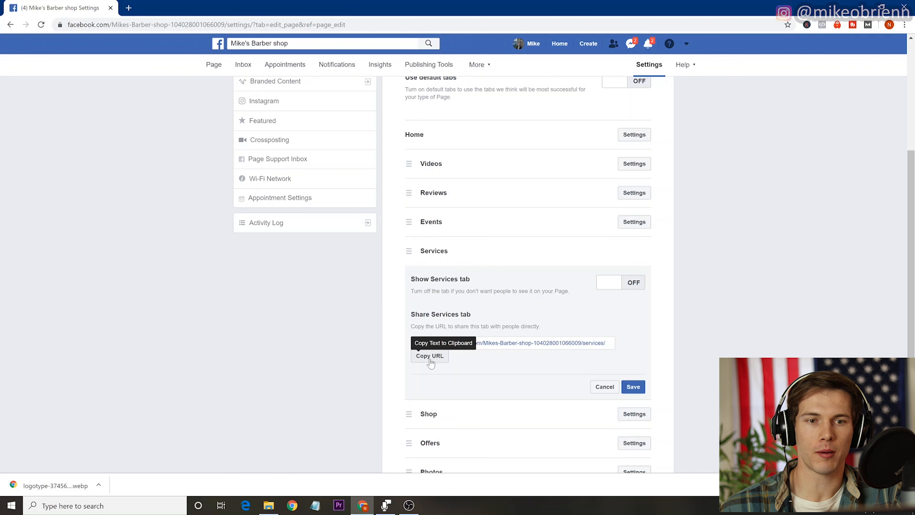
{"action": "scroll", "coordinate": [539, 336], "scroll_direction": "down", "scroll_amount": 4}
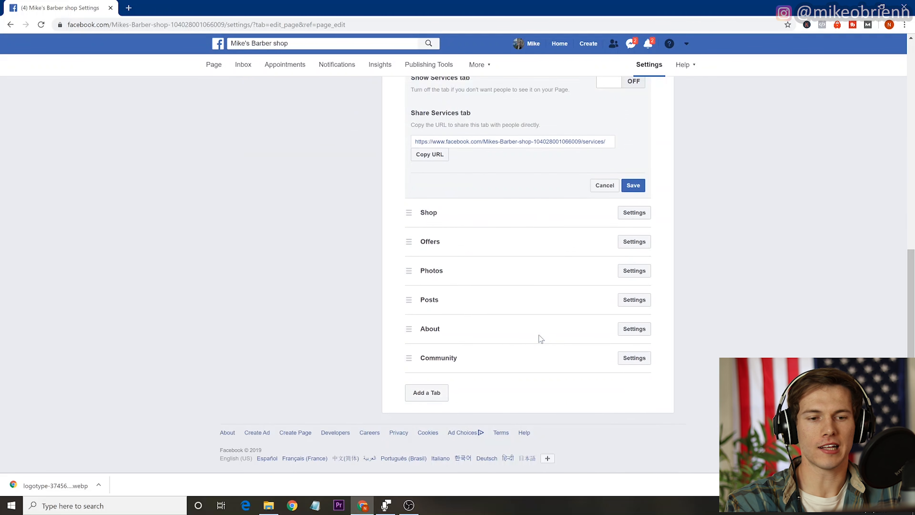
{"action": "scroll", "coordinate": [539, 335], "scroll_direction": "up", "scroll_amount": 1}
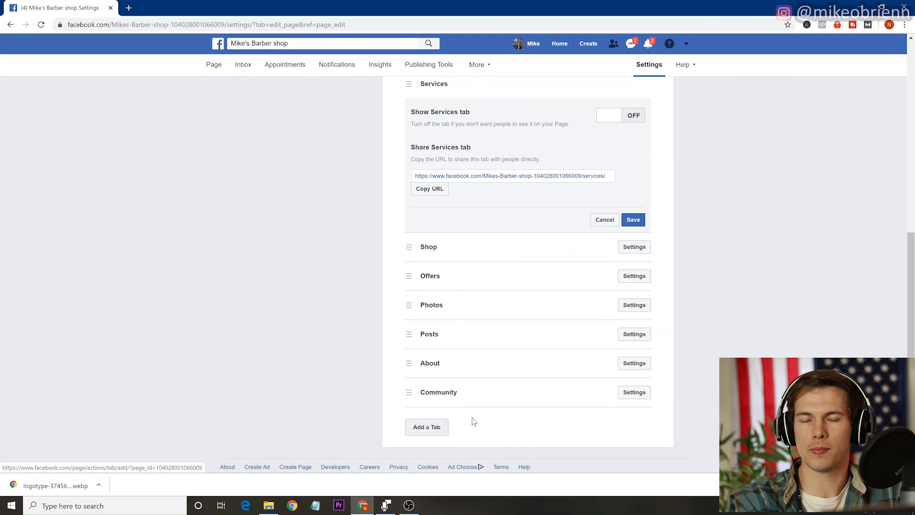
{"action": "scroll", "coordinate": [497, 396], "scroll_direction": "up", "scroll_amount": 10}
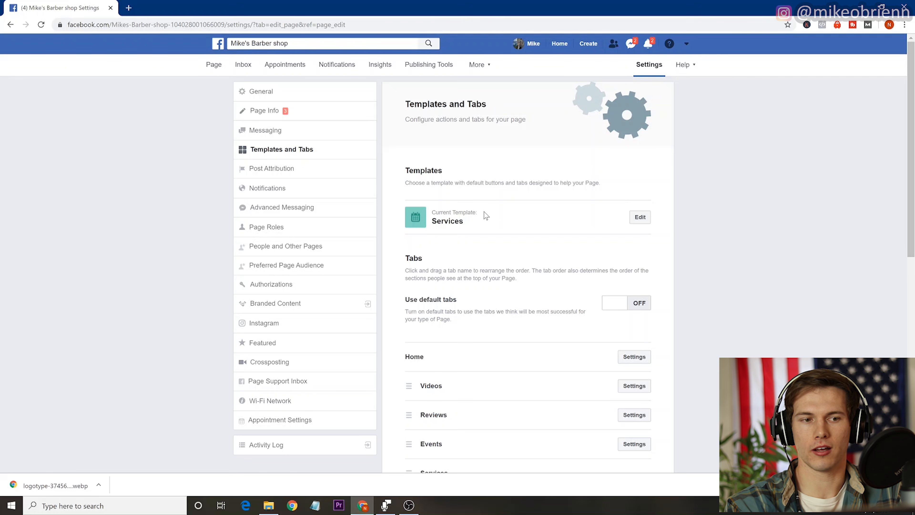
- Check the Post Attribution options and turn off the New Likes notification in the page's notification settings
{"action": "left_click", "coordinate": [266, 172]}
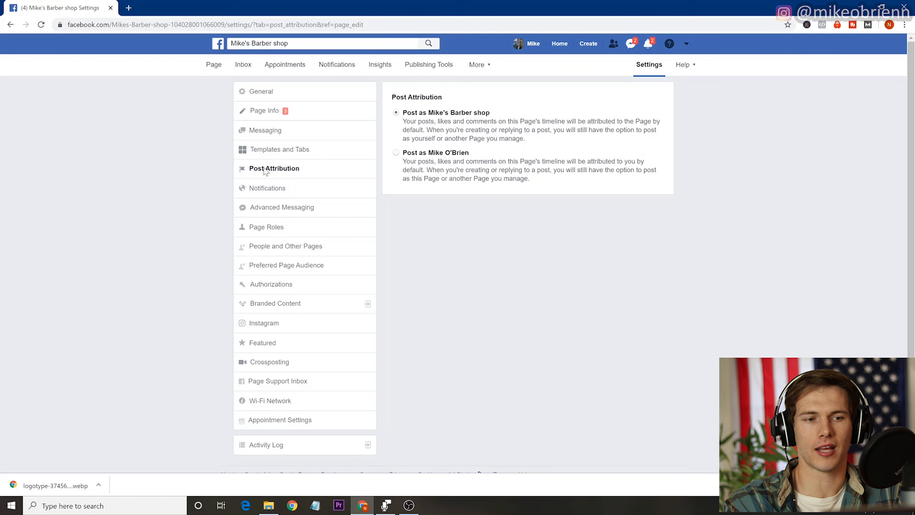
{"action": "left_click", "coordinate": [264, 189]}
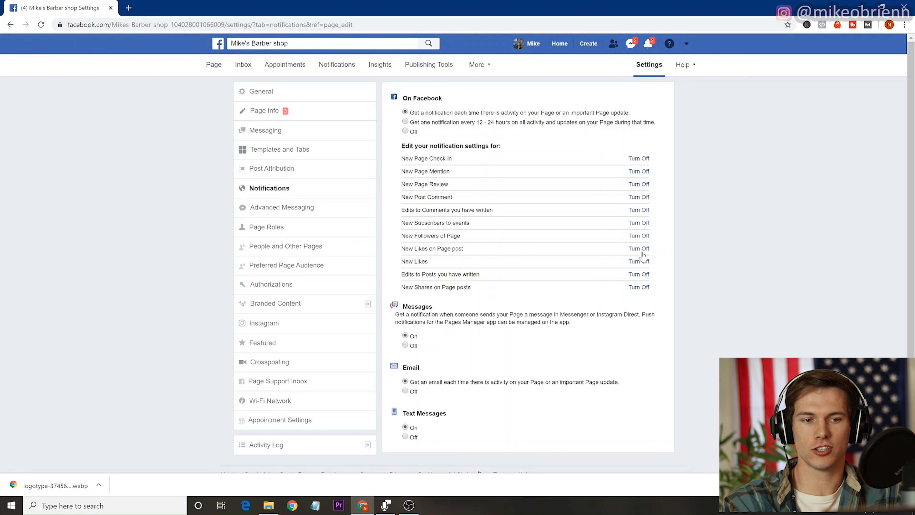
{"action": "left_click", "coordinate": [640, 262]}
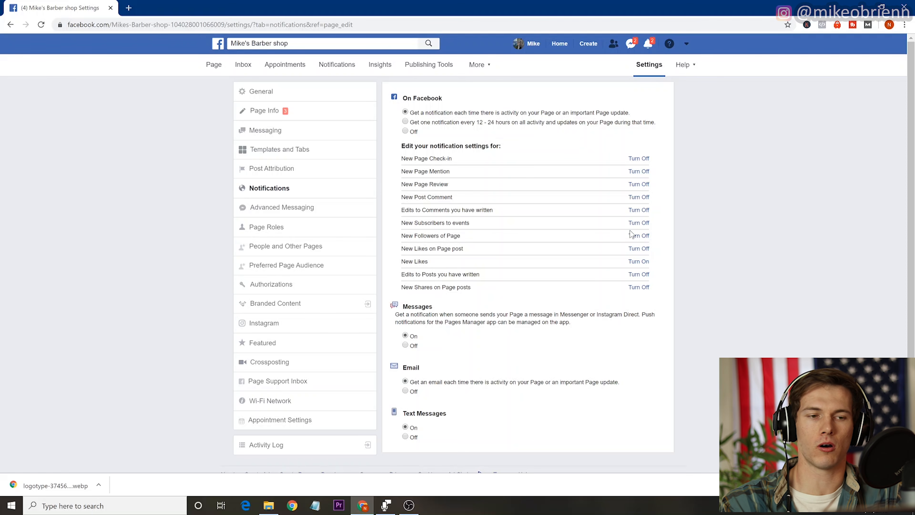
- Examine the Advanced Messaging settings, from connected apps and requested features to discover visibility and high-volume messages
{"action": "left_click", "coordinate": [299, 212]}
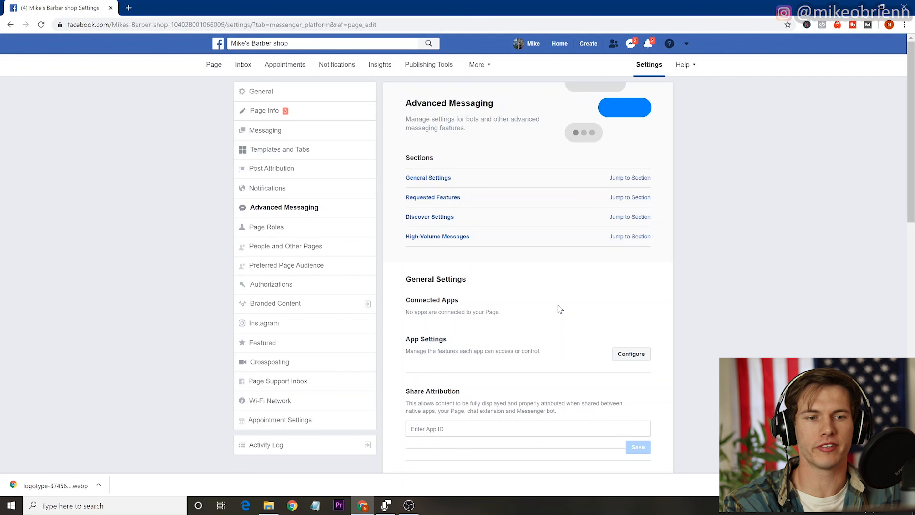
{"action": "scroll", "coordinate": [560, 309], "scroll_direction": "down", "scroll_amount": 5}
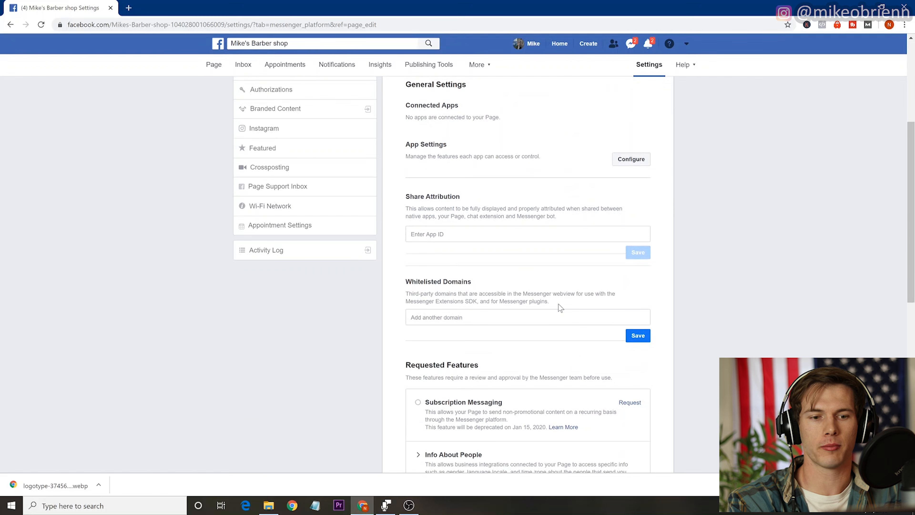
{"action": "scroll", "coordinate": [560, 307], "scroll_direction": "down", "scroll_amount": 6}
{"action": "scroll", "coordinate": [561, 307], "scroll_direction": "down", "scroll_amount": 4}
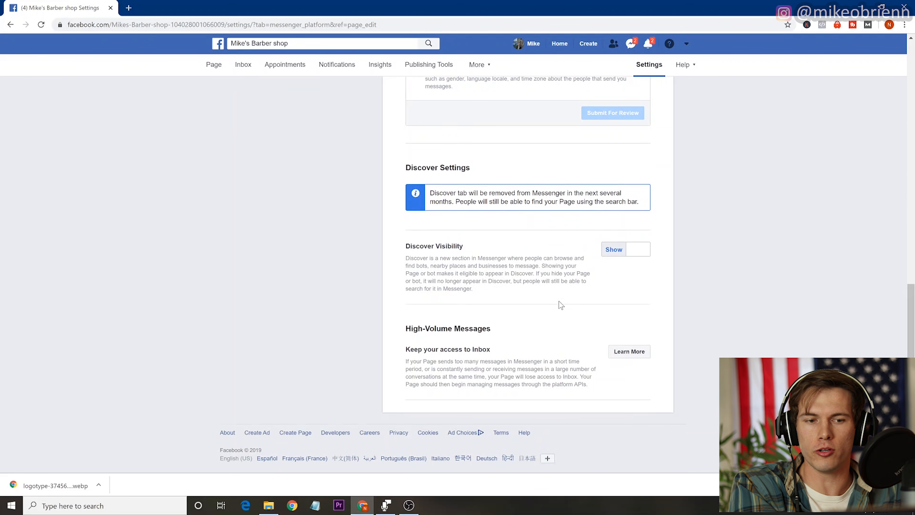
{"action": "scroll", "coordinate": [561, 306], "scroll_direction": "up", "scroll_amount": 4}
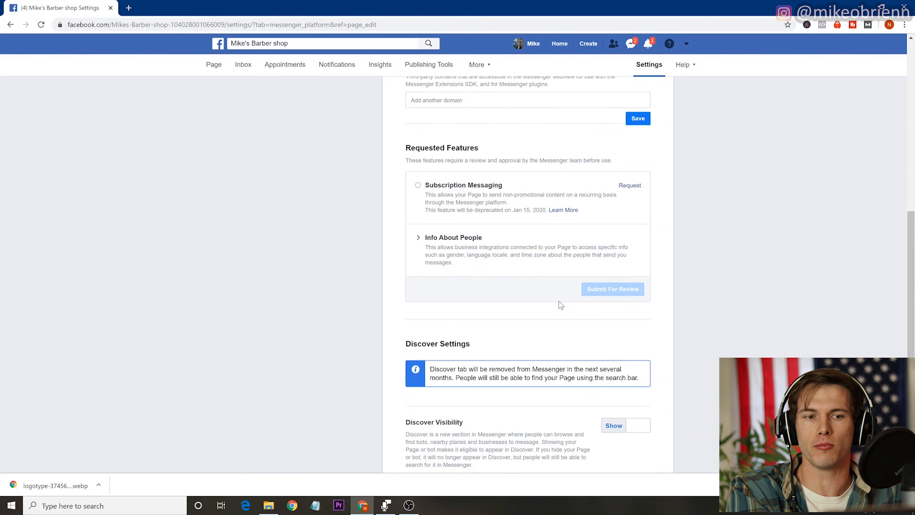
{"action": "scroll", "coordinate": [561, 305], "scroll_direction": "up", "scroll_amount": 9}
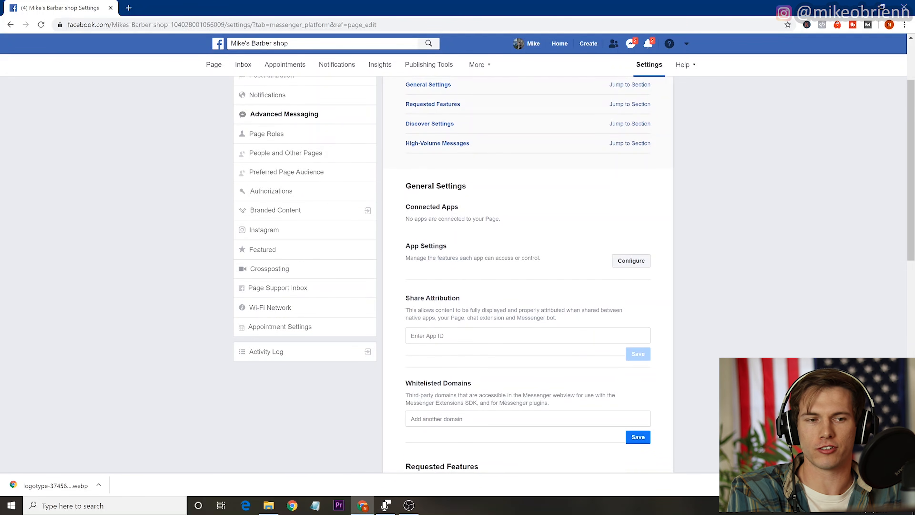
{"action": "scroll", "coordinate": [560, 305], "scroll_direction": "up", "scroll_amount": 2}
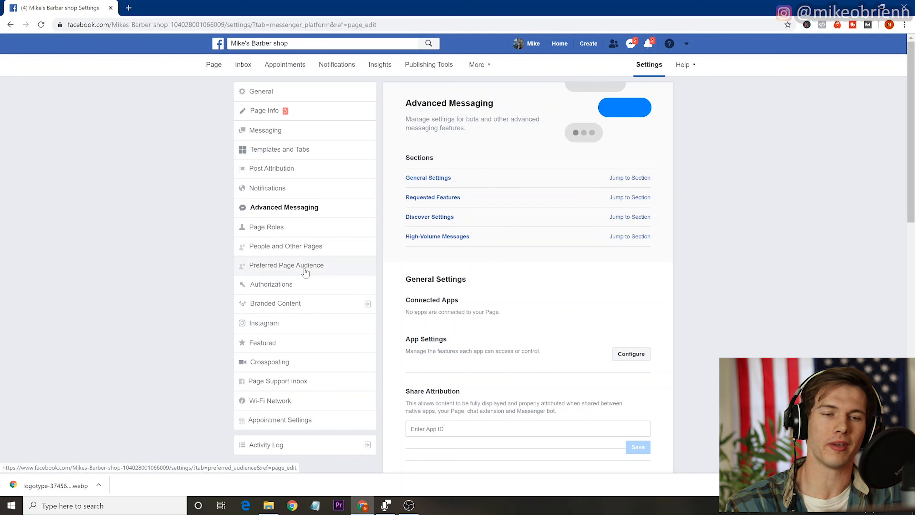
- Review the Page Roles settings and the role types available when assigning a new page role
{"action": "left_click", "coordinate": [298, 230]}
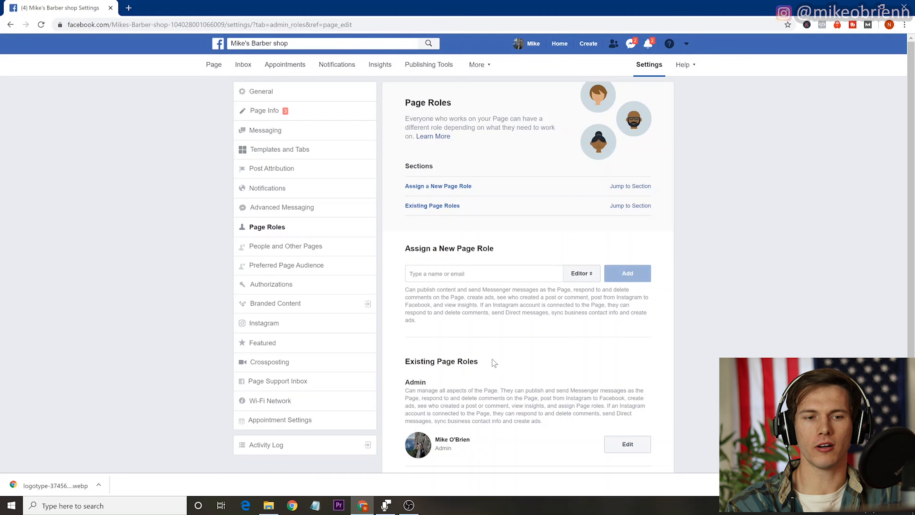
{"action": "scroll", "coordinate": [490, 362], "scroll_direction": "down", "scroll_amount": 2}
{"action": "scroll", "coordinate": [494, 362], "scroll_direction": "up", "scroll_amount": 2}
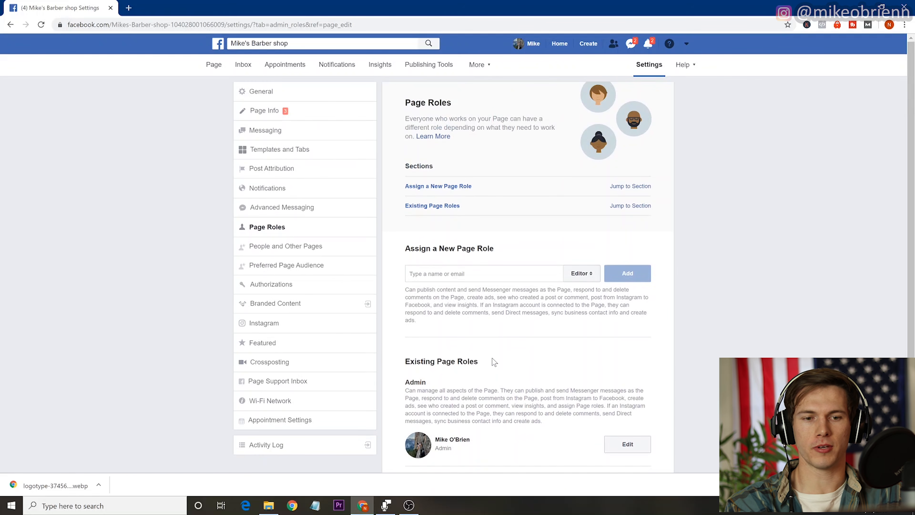
{"action": "left_click", "coordinate": [592, 280]}
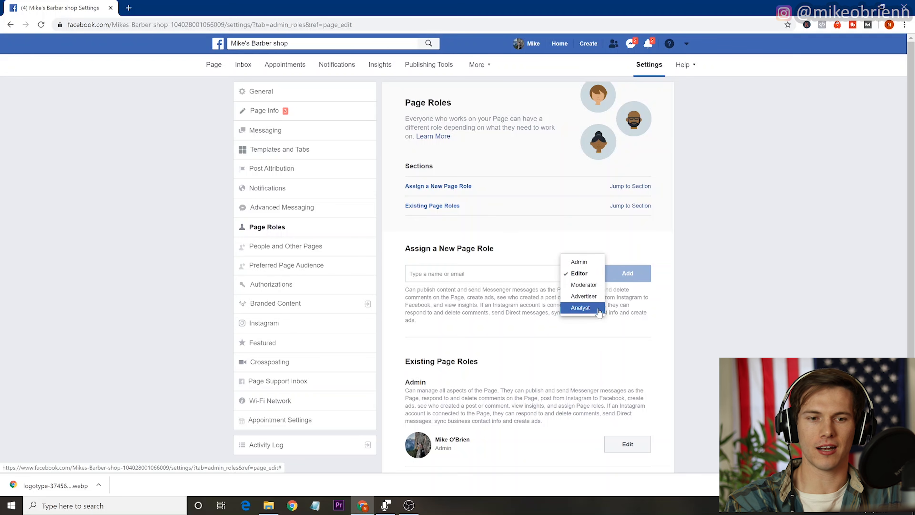
{"action": "left_click", "coordinate": [548, 256]}
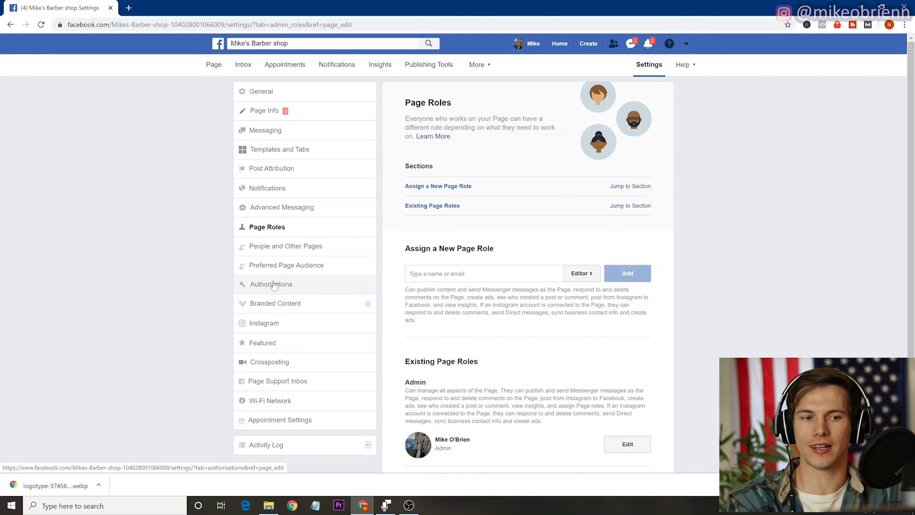
- Check the page's Instagram settings and the Instagram Direct section of its inbox
{"action": "left_click", "coordinate": [302, 327]}
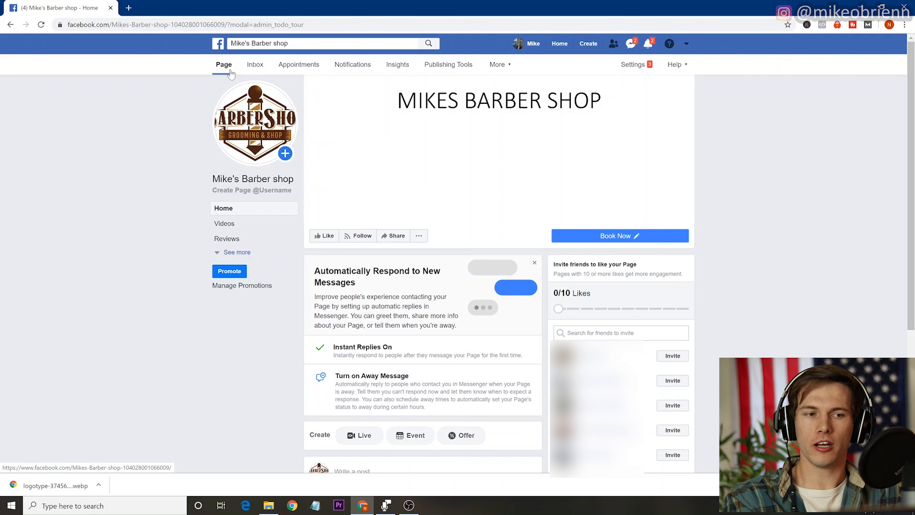
{"action": "left_click", "coordinate": [254, 66]}
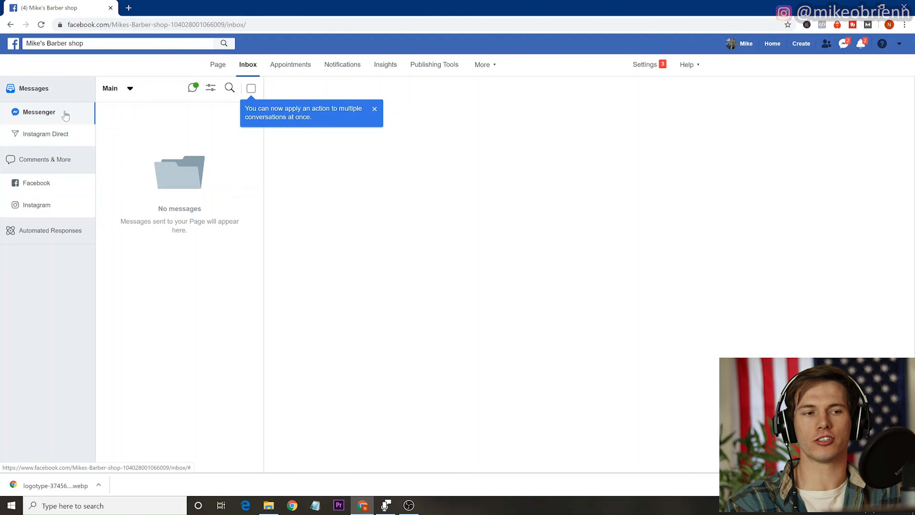
{"action": "left_click", "coordinate": [65, 135]}
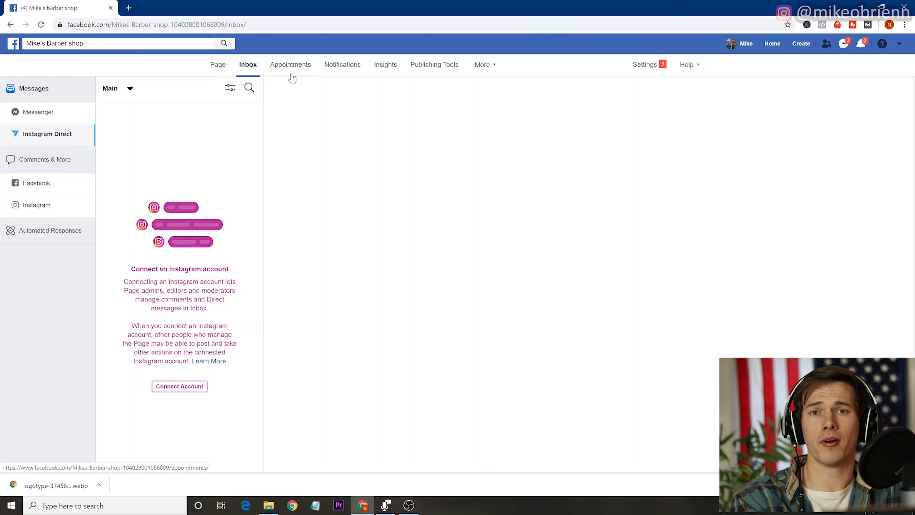
- Look through the page's Appointments, Notifications and Insights sections
{"action": "left_click", "coordinate": [287, 64]}
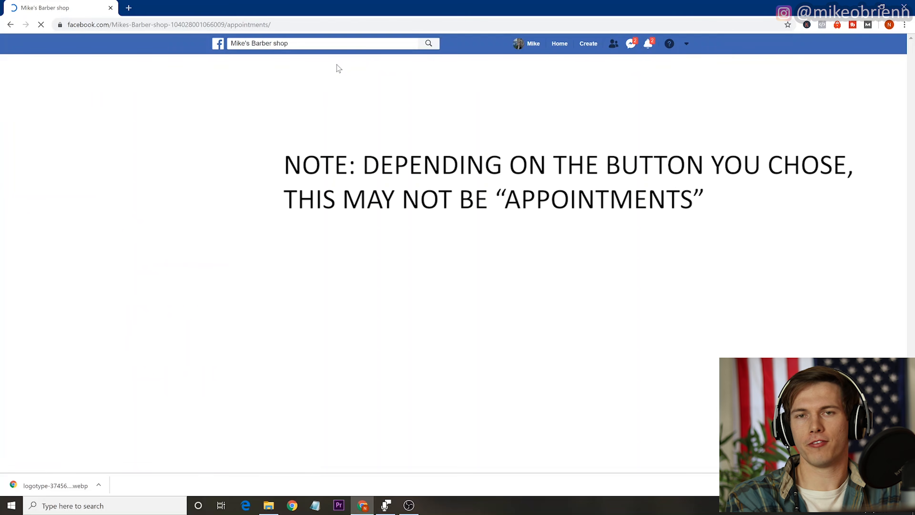
{"action": "left_click", "coordinate": [337, 68]}
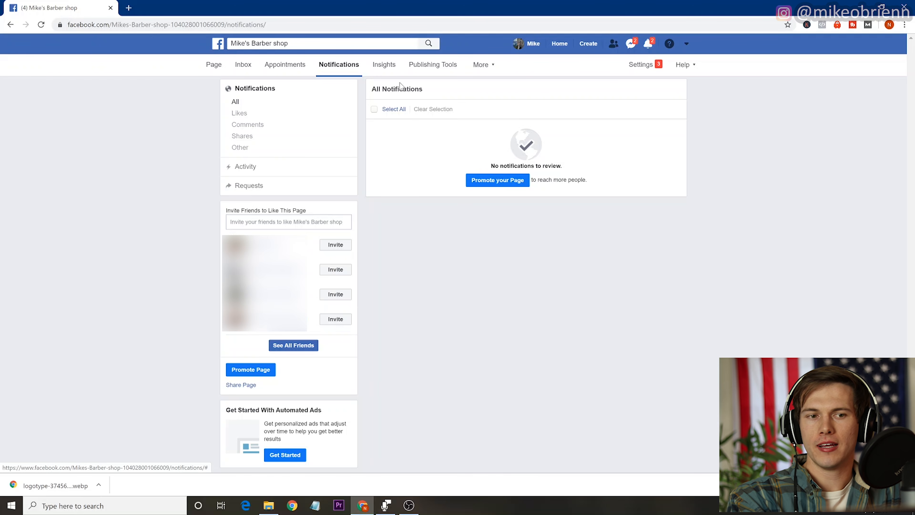
{"action": "left_click", "coordinate": [383, 65]}
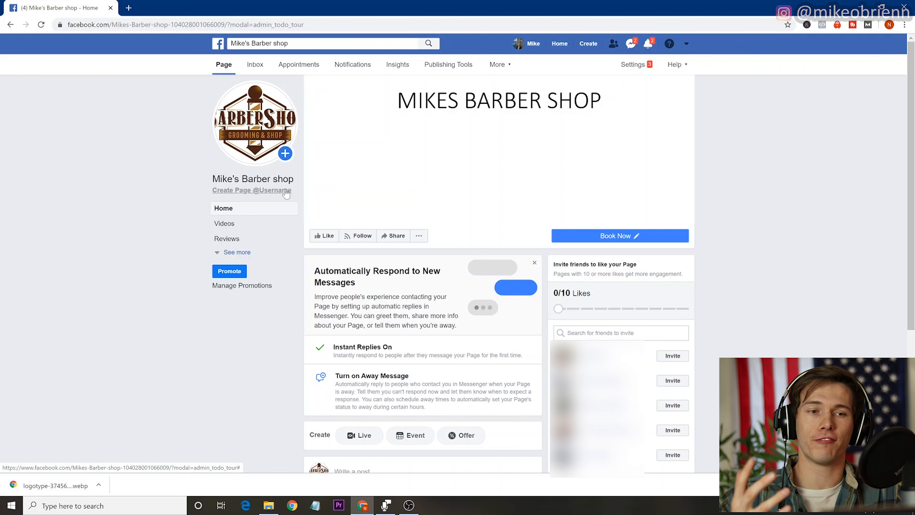
{"action": "left_click", "coordinate": [286, 191]}
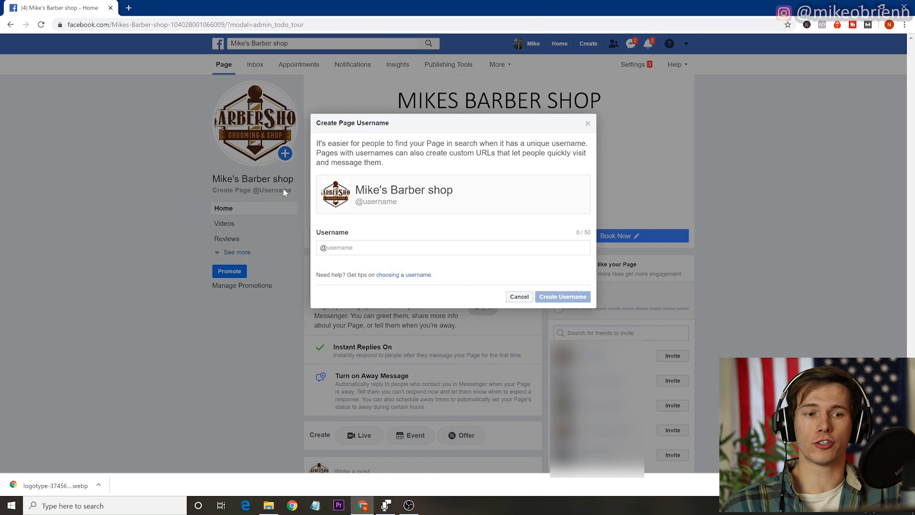
{"action": "left_click", "coordinate": [327, 248]}
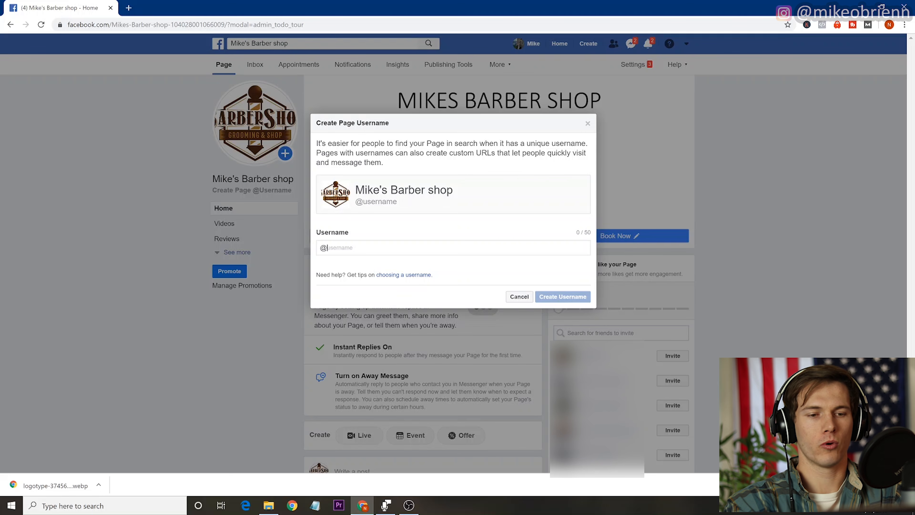
{"action": "type", "text": "mikes"}
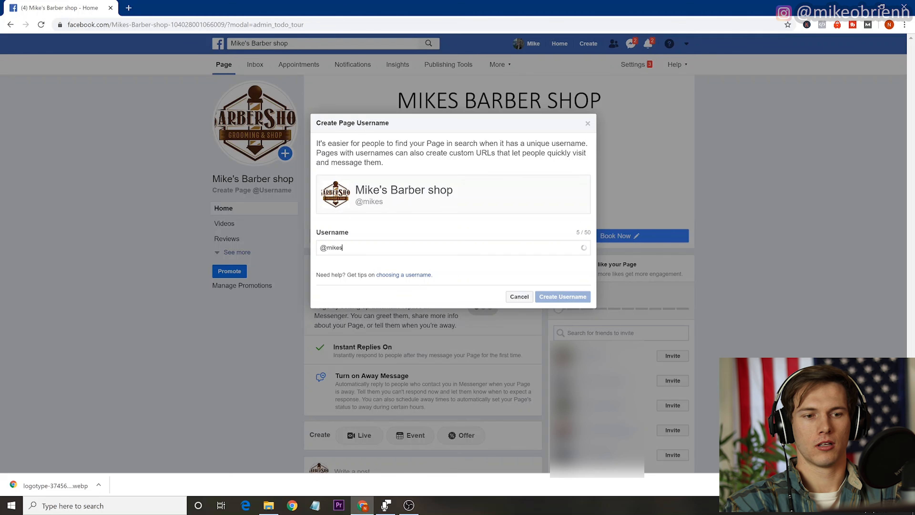
{"action": "type", "text": "comed"}
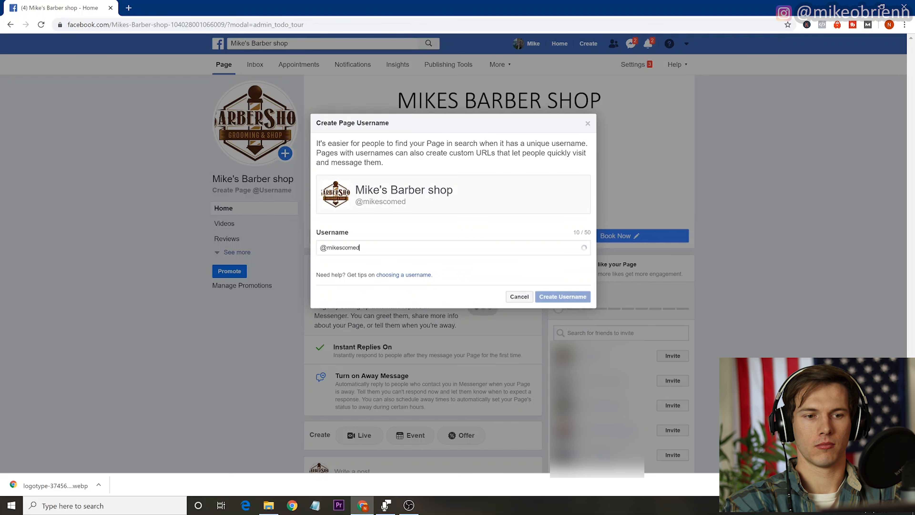
{"action": "type", "text": "ybarbershop"}
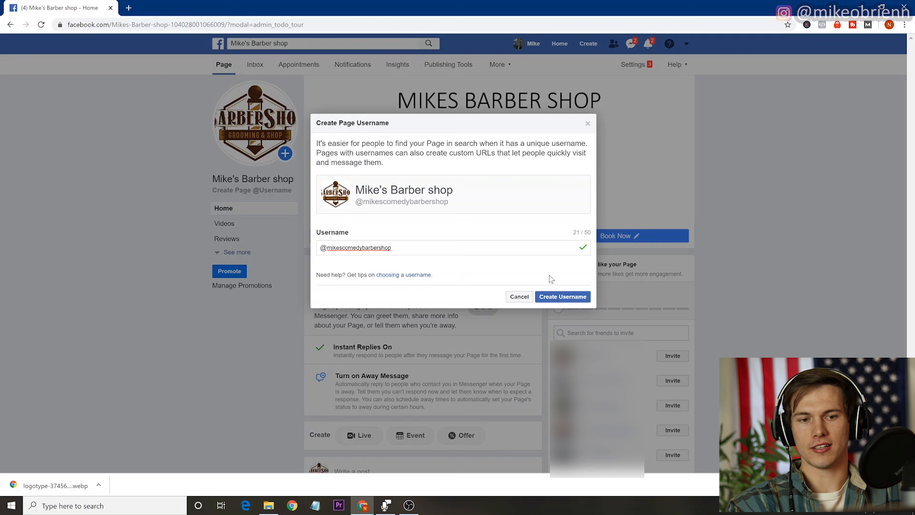
{"action": "left_click", "coordinate": [568, 298]}
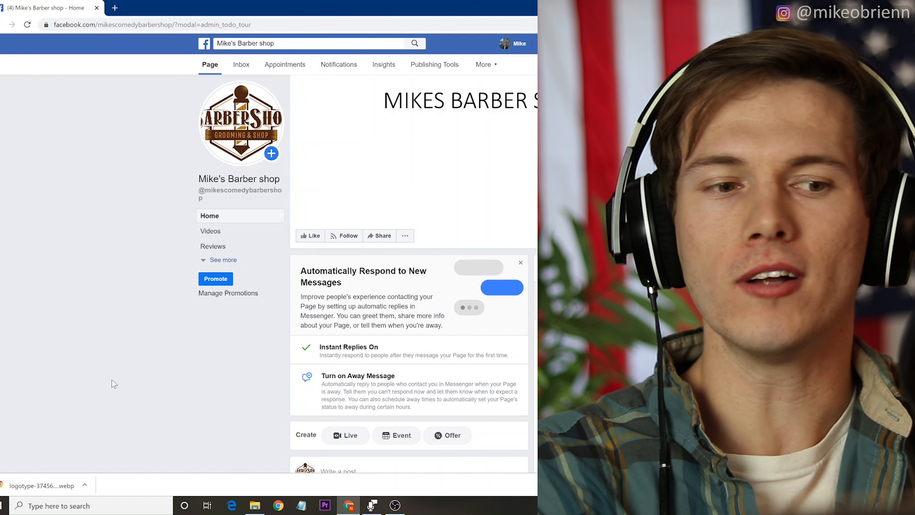
{"action": "scroll", "coordinate": [157, 375], "scroll_direction": "down", "scroll_amount": 8}
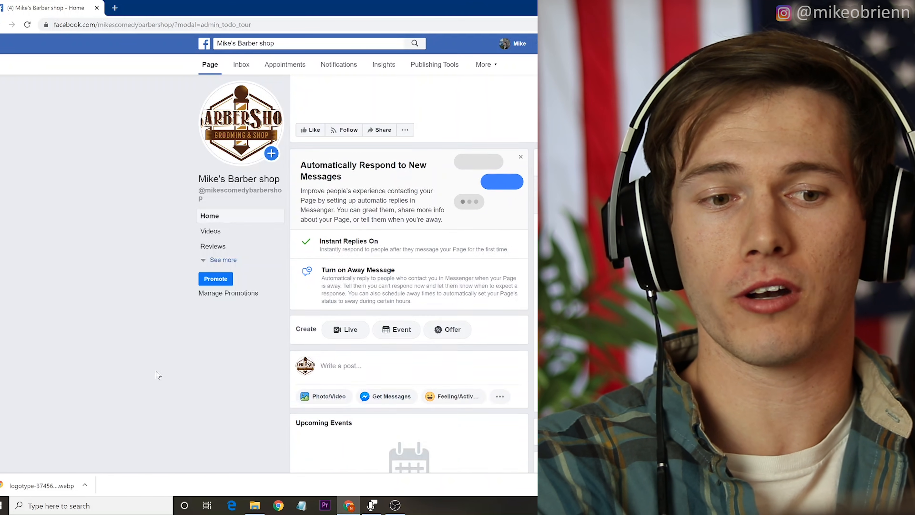
{"action": "scroll", "coordinate": [156, 374], "scroll_direction": "down", "scroll_amount": 2}
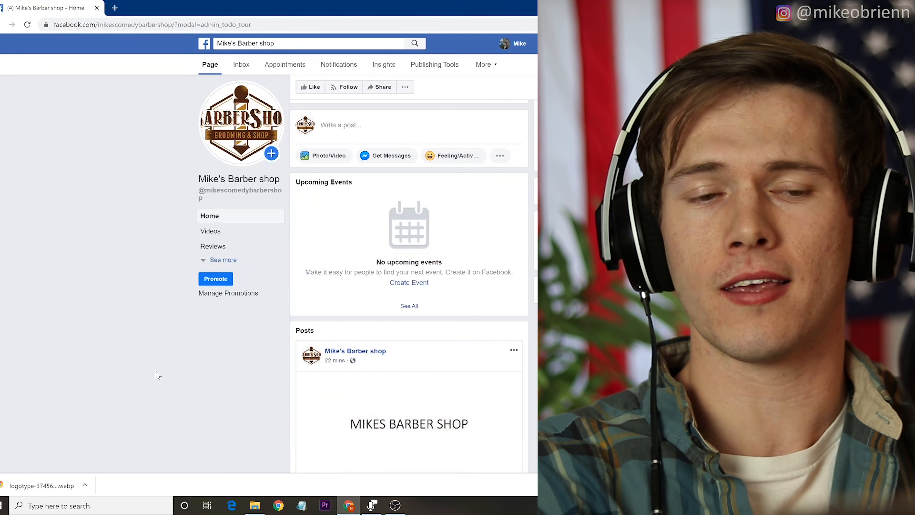
{"action": "scroll", "coordinate": [156, 374], "scroll_direction": "down", "scroll_amount": 3}
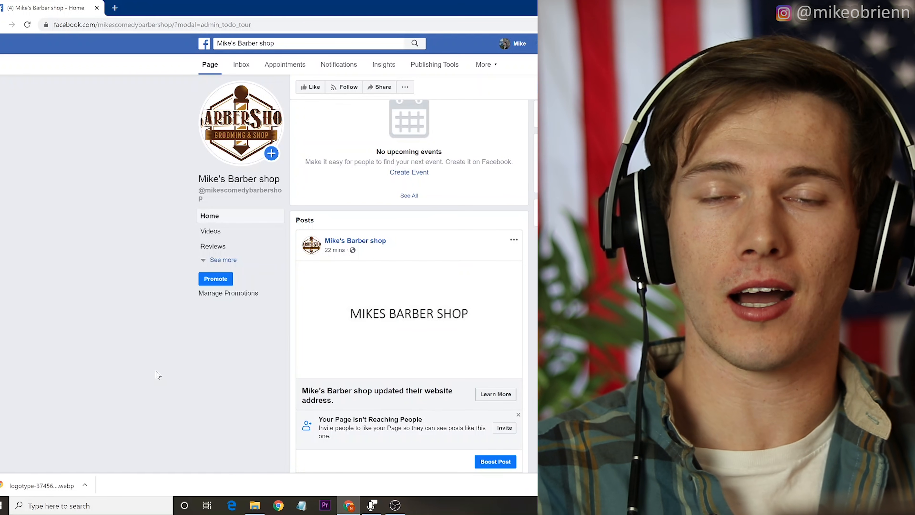